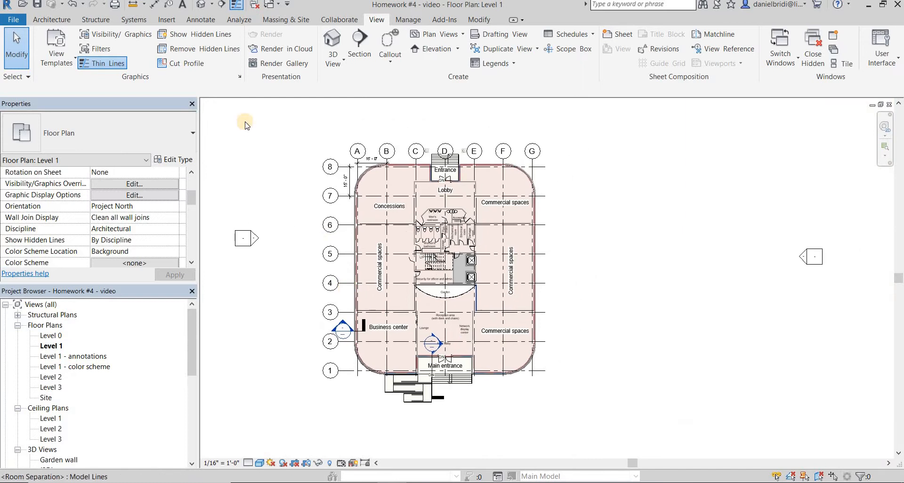
# - Create a building section running horizontally across the whole Level 1 plan, through the stairs between grids 4 and 5
pyautogui.click(352, 47)
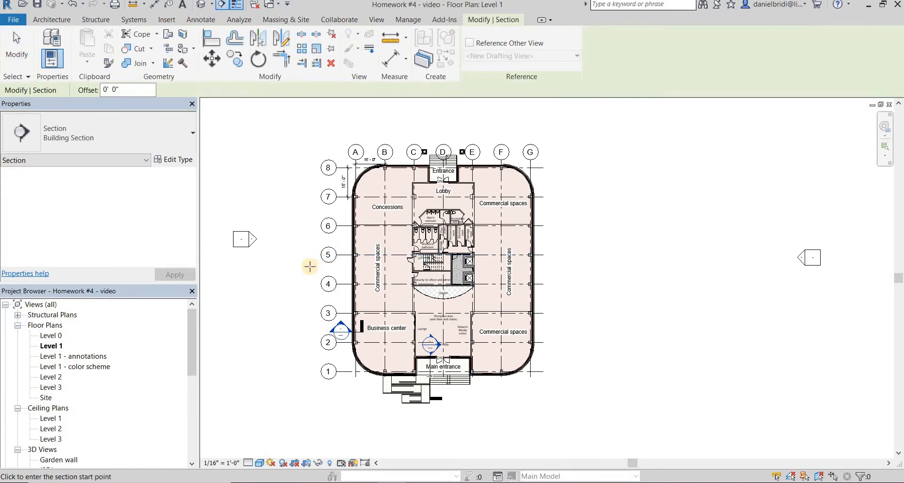
pyautogui.scroll(1, 310, 266)
pyautogui.click(310, 266)
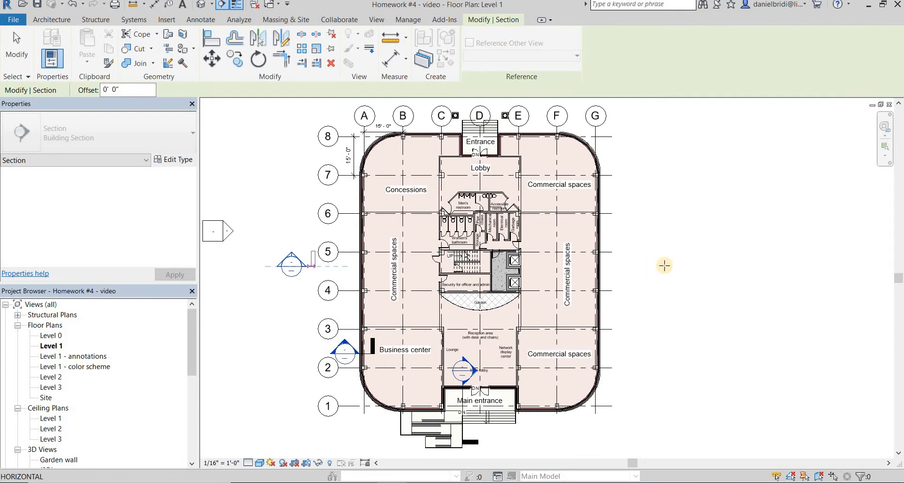
pyautogui.click(621, 266)
pyautogui.press('Escape')
pyautogui.press('Escape')
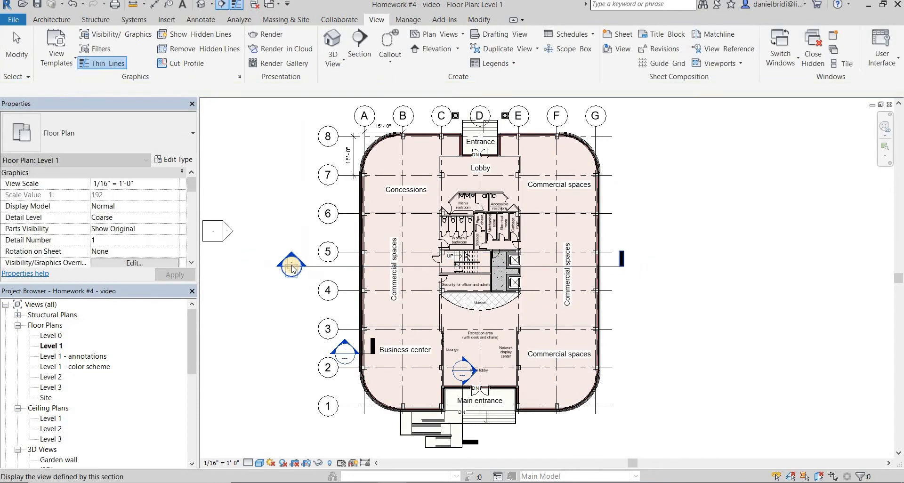
# - Locate Section 5 among the building sections and open its view from the section mark on the plan
pyautogui.scroll(-6, 106, 362)
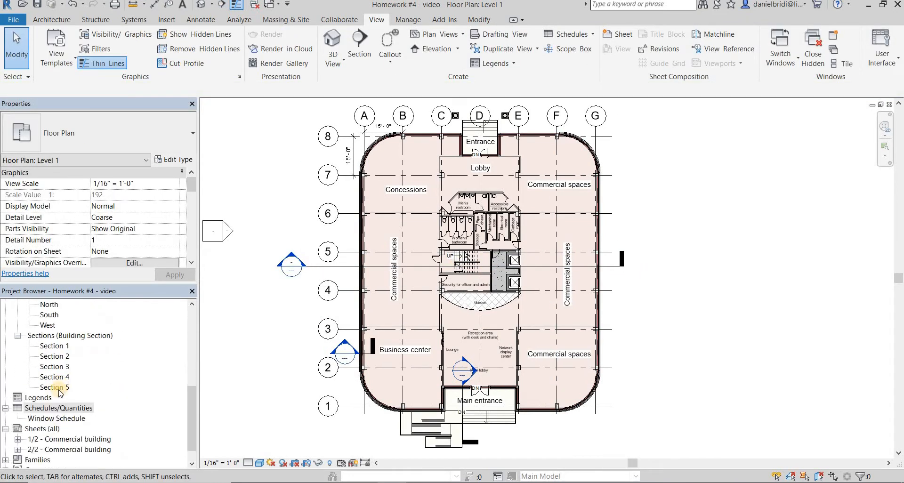
pyautogui.click(59, 387)
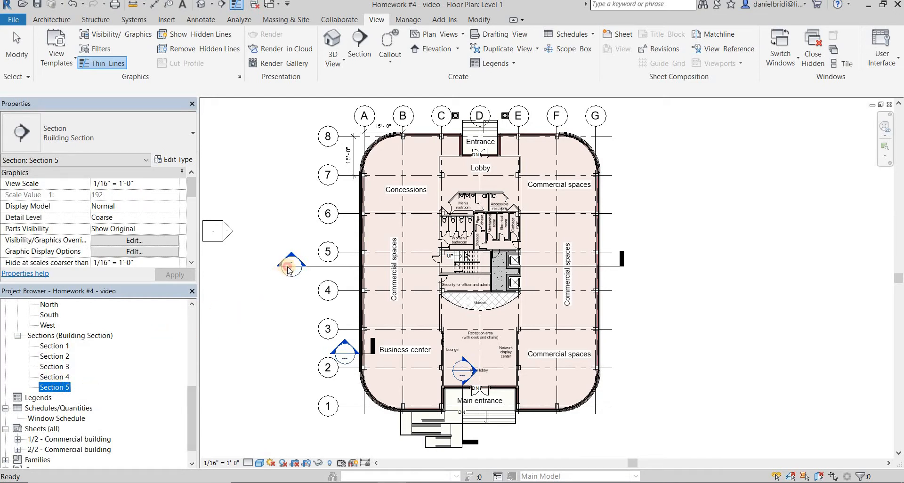
pyautogui.scroll(1, 290, 267)
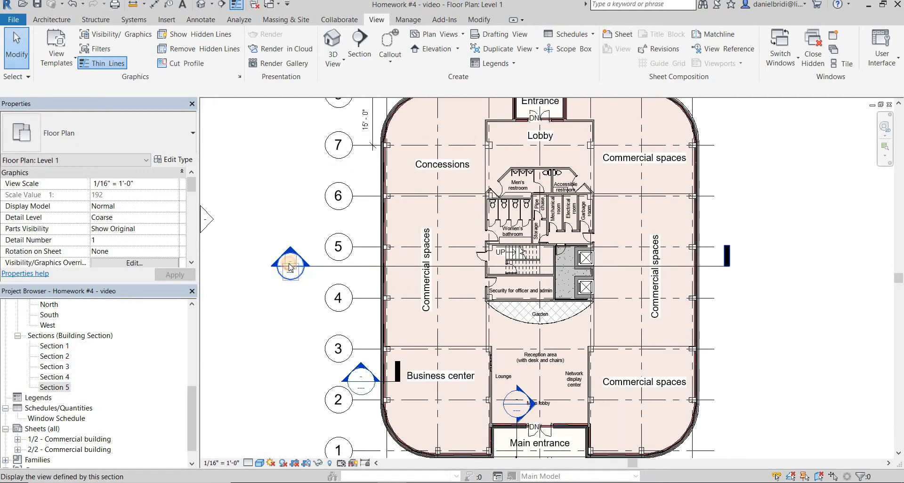
pyautogui.doubleClick(290, 264)
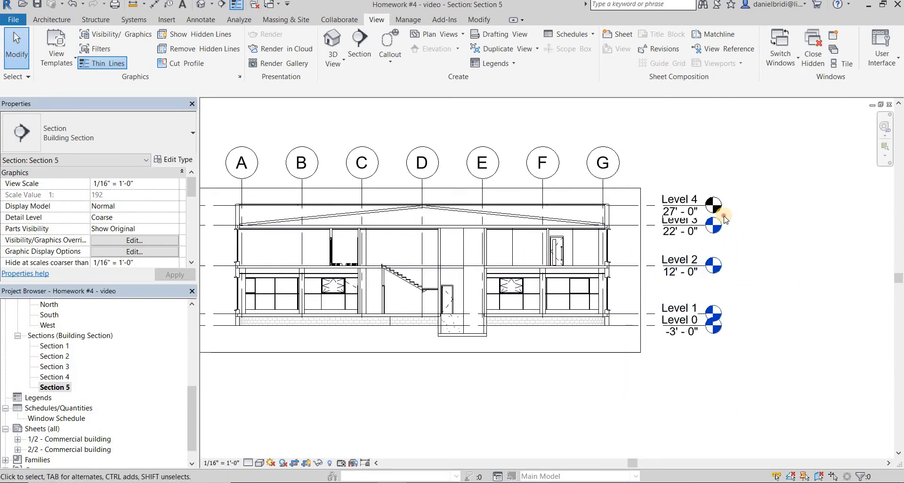
# - Hide the level markers and grid lines A to G in the section view
pyautogui.moveTo(695, 156); pyautogui.dragTo(205, 148)
pyautogui.press('h')
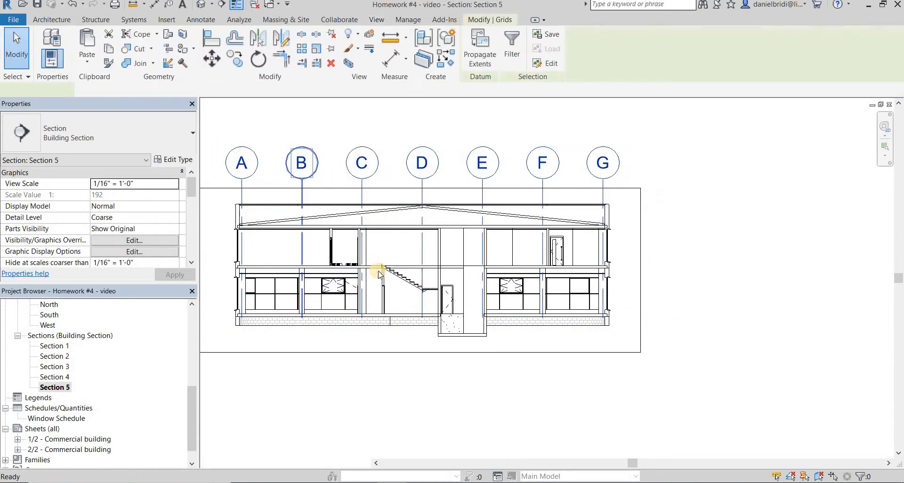
pyautogui.press('e')
pyautogui.press('h')
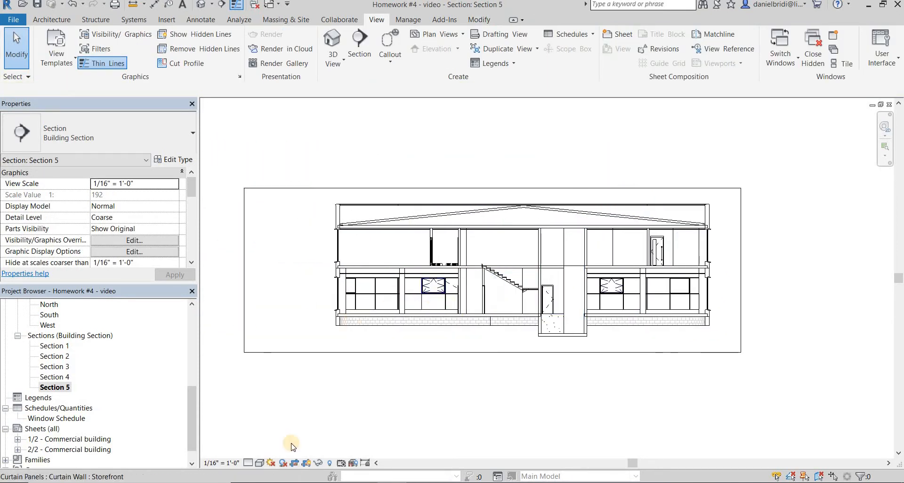
# - Look through the section view's detail level options and examine the floor slab and foundation wall
pyautogui.click(247, 462)
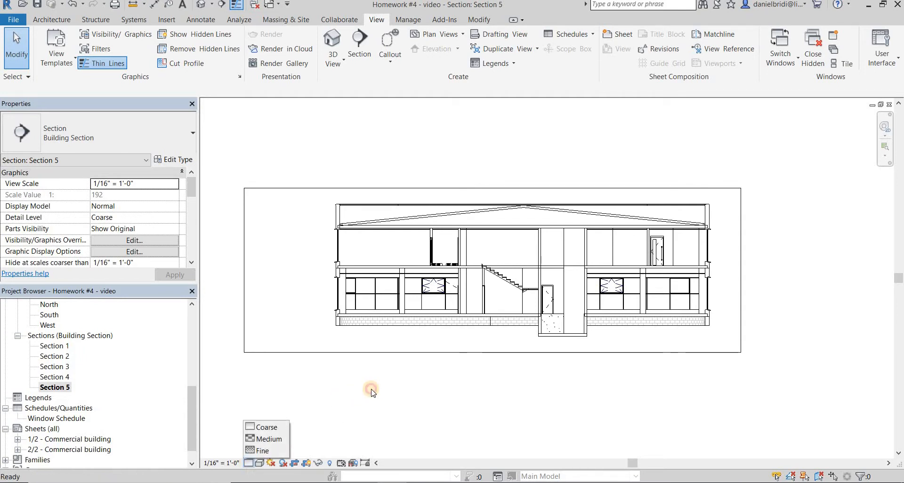
pyautogui.scroll(5, 414, 268)
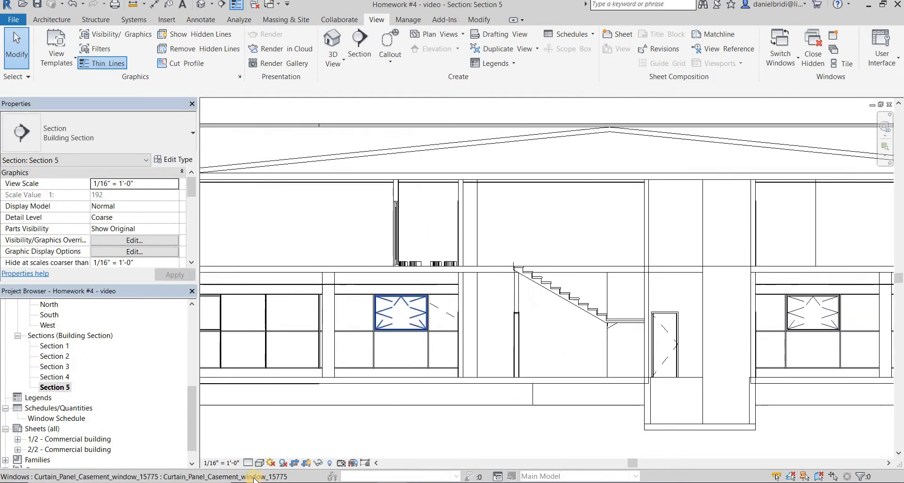
pyautogui.click(246, 463)
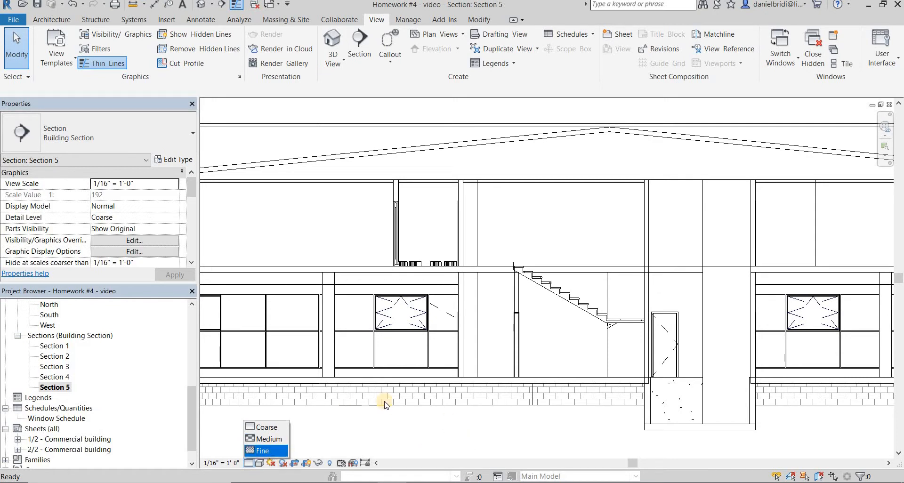
pyautogui.click(356, 407)
pyautogui.moveTo(357, 408); pyautogui.dragTo(415, 312, button='middle')
pyautogui.click(377, 366)
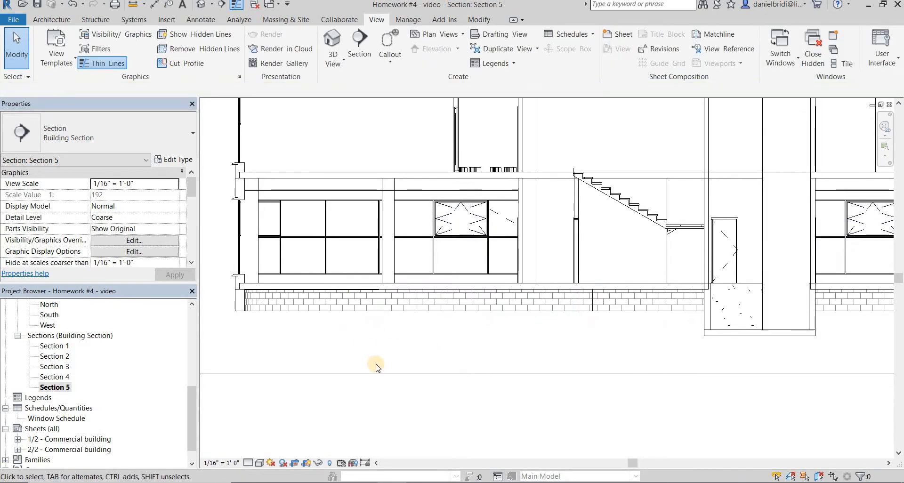
pyautogui.moveTo(325, 297); pyautogui.dragTo(356, 358, button='middle')
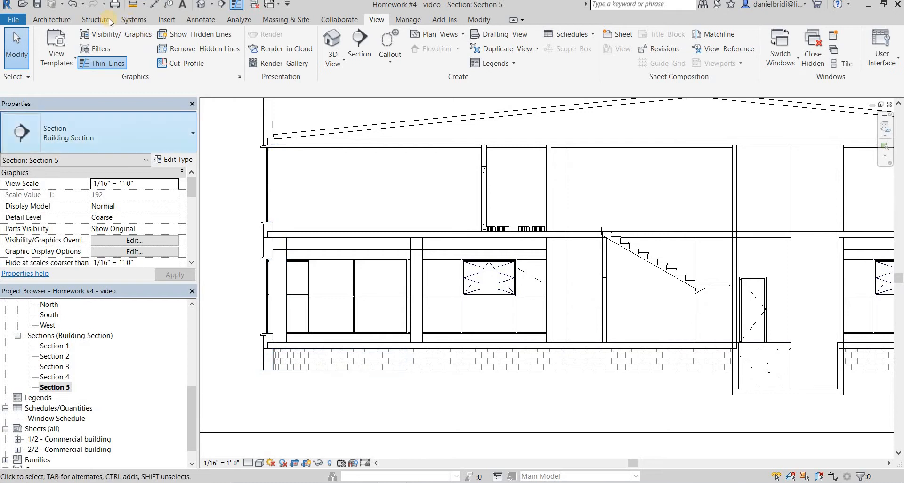
# - Start an aligned dimension chain near the left exterior wall, referencing the first-floor slab, the gypsum ceiling and the second-floor slab
pyautogui.click(209, 19)
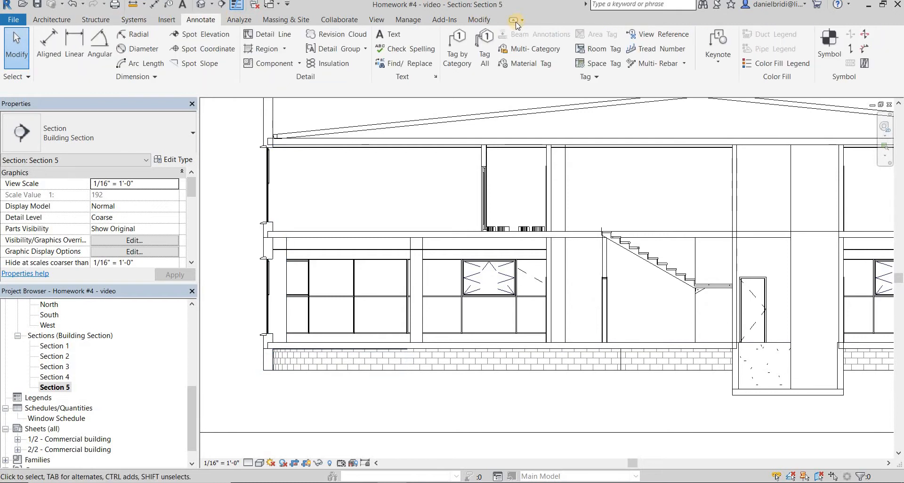
pyautogui.click(49, 43)
pyautogui.scroll(3, 277, 342)
pyautogui.click(286, 346)
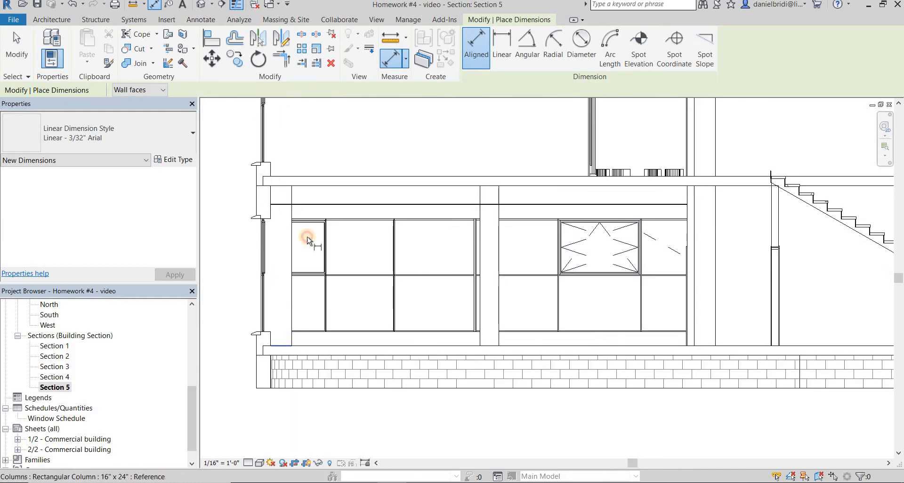
pyautogui.scroll(5, 290, 205)
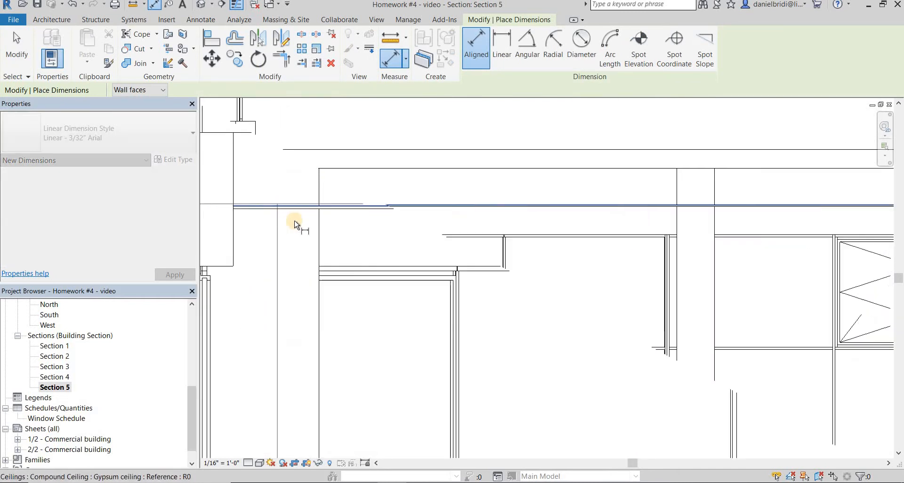
pyautogui.scroll(-3, 303, 199)
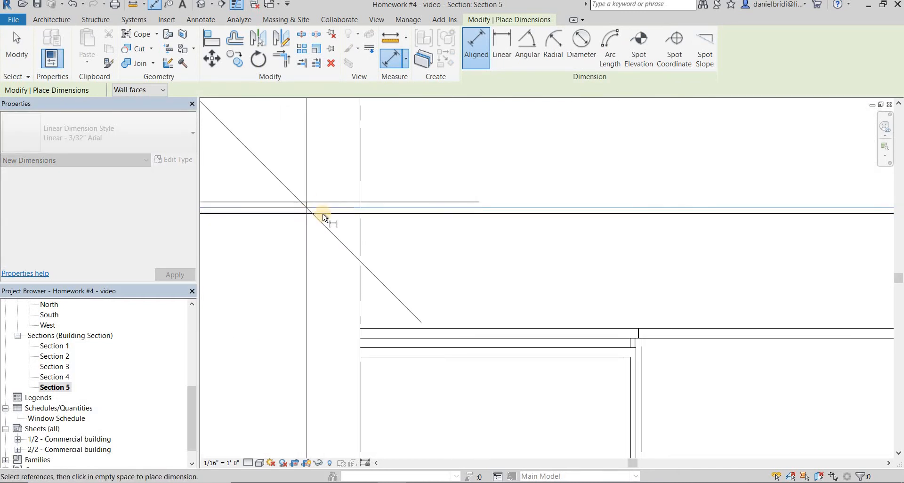
pyautogui.scroll(5, 325, 218)
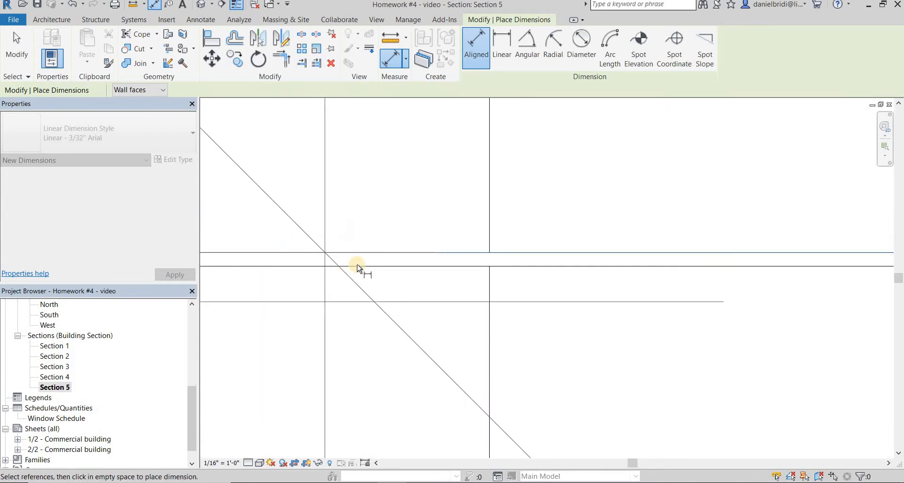
pyautogui.scroll(-6, 379, 269)
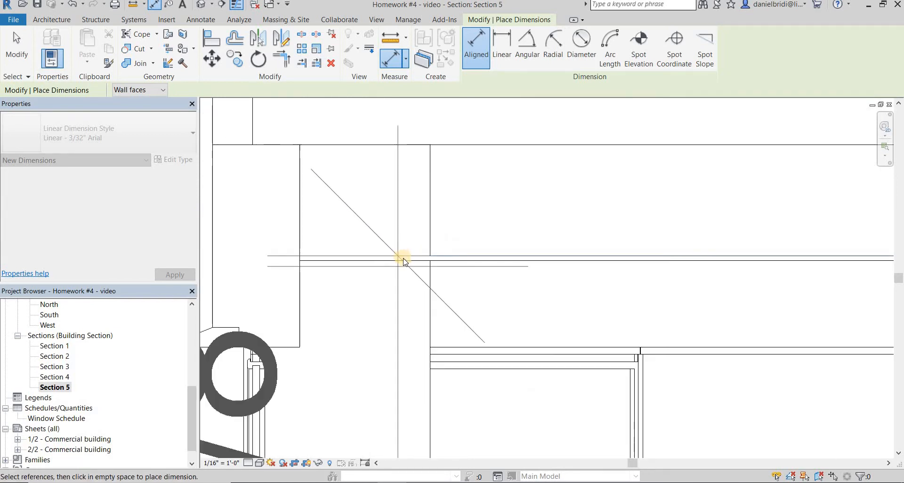
pyautogui.scroll(3, 308, 325)
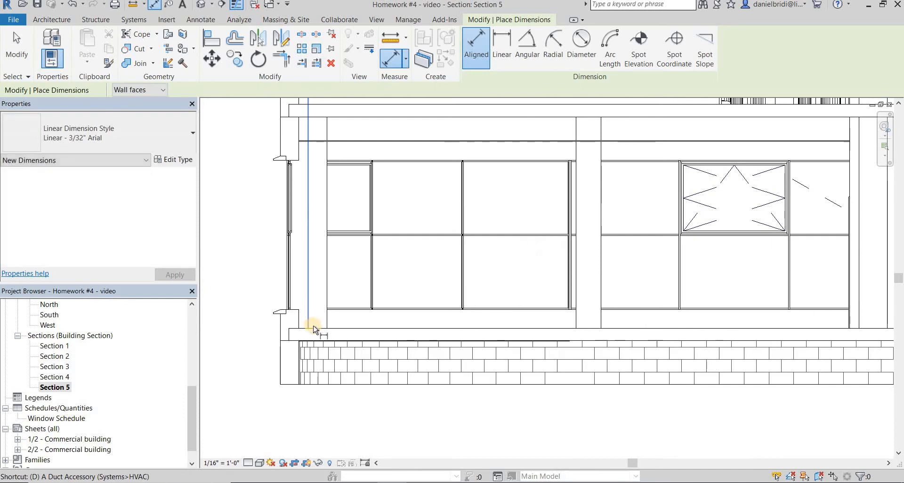
pyautogui.scroll(6, 317, 161)
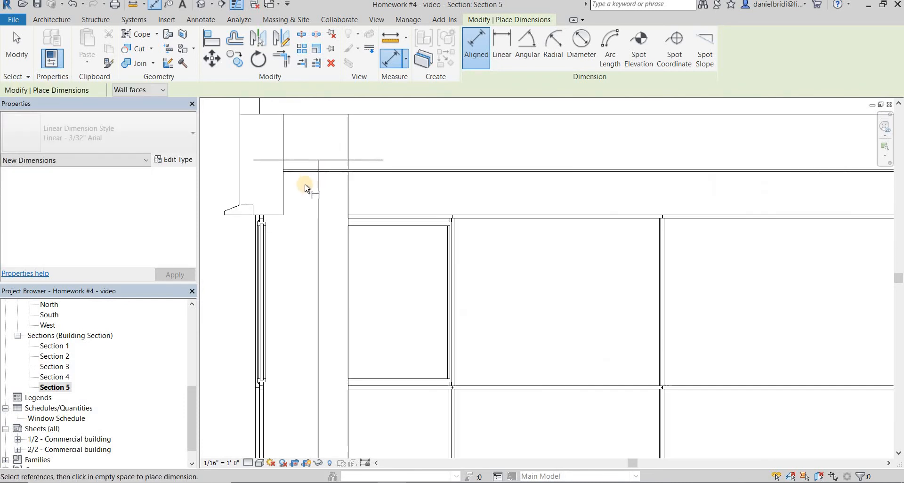
pyautogui.scroll(-5, 386, 266)
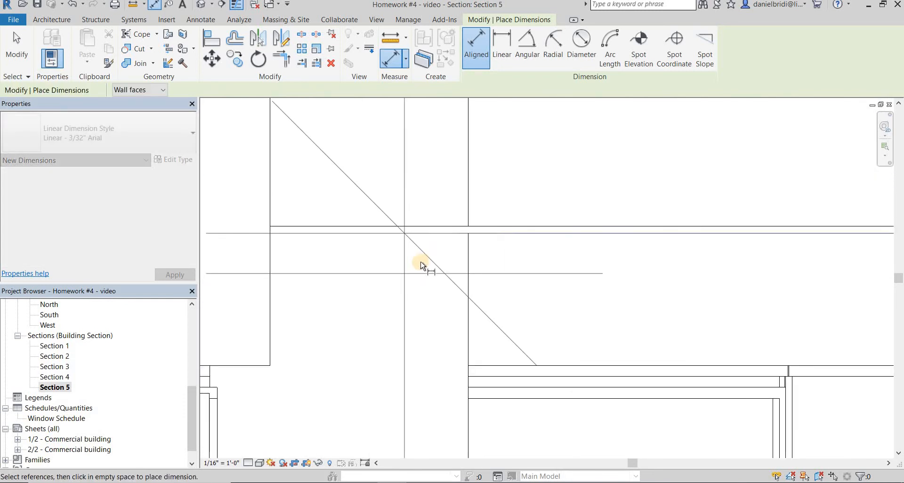
pyautogui.click(409, 224)
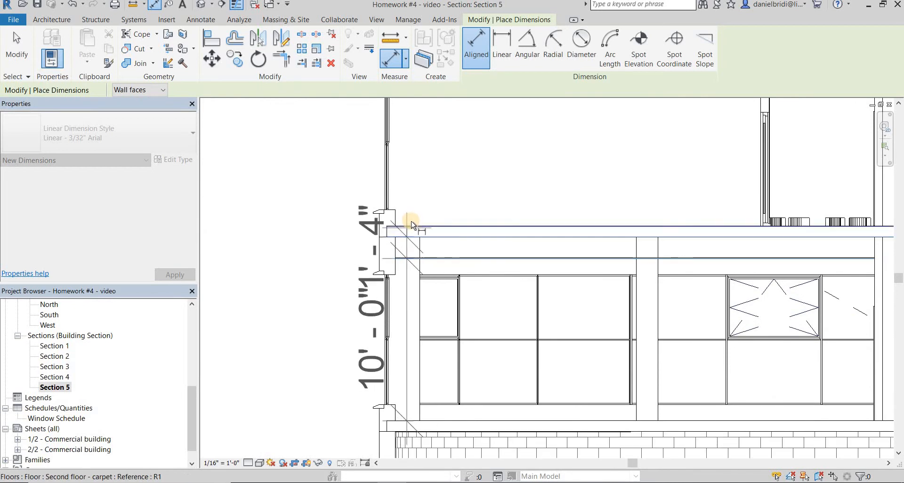
# - Extend the dimension chain through the upper ceiling and roof slab to the parapet top, and place it outside the left exterior wall
pyautogui.scroll(-3, 383, 252)
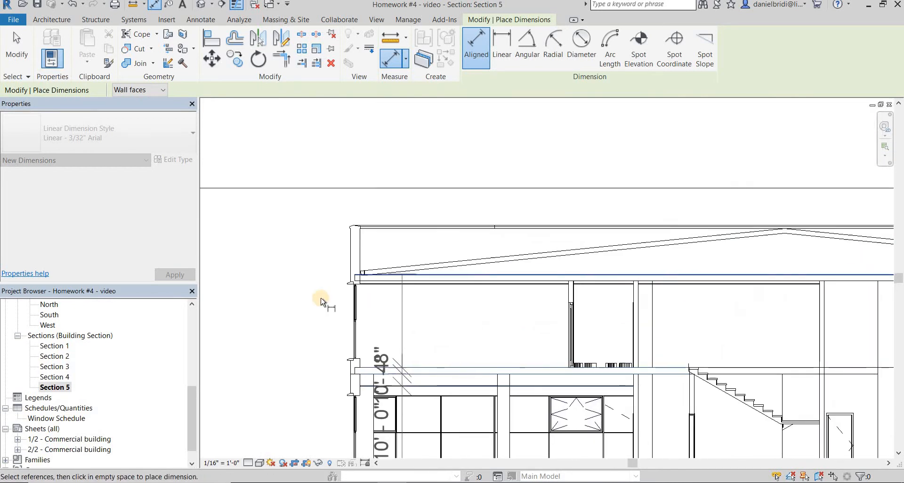
pyautogui.scroll(4, 347, 313)
pyautogui.scroll(4, 360, 315)
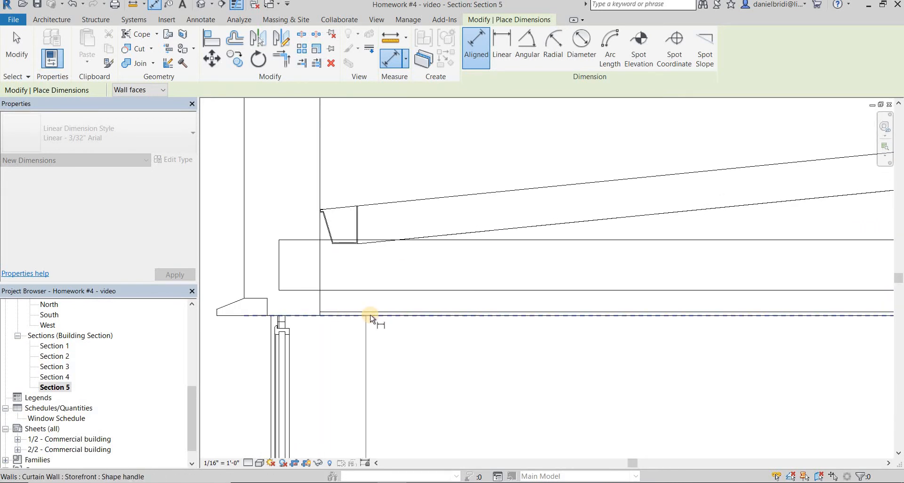
pyautogui.click(369, 271)
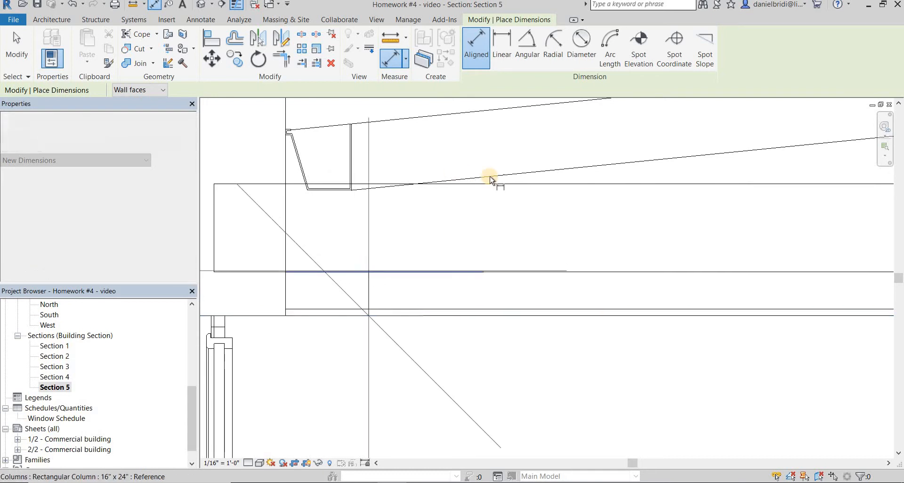
pyautogui.click(491, 184)
pyautogui.scroll(-6, 424, 305)
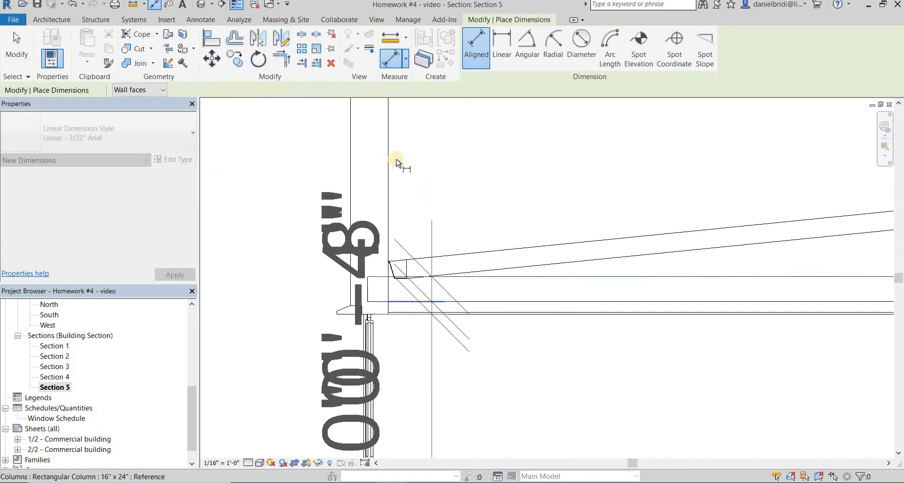
pyautogui.click(411, 193)
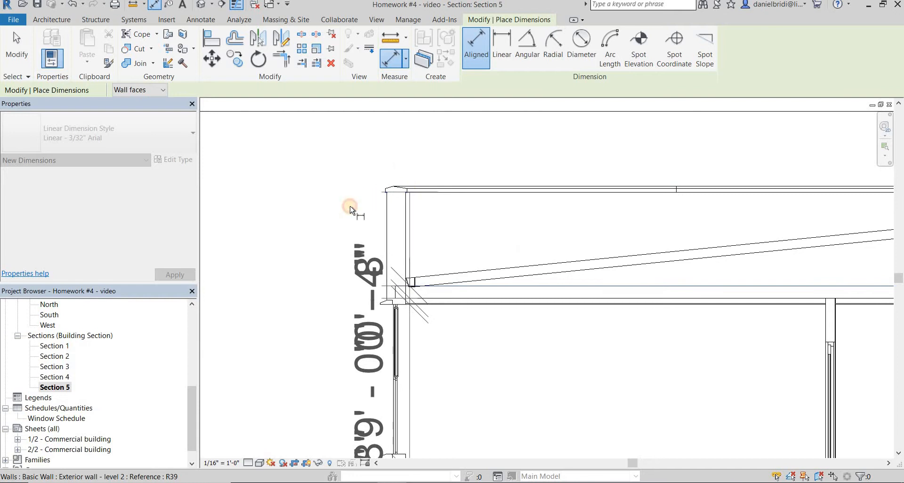
pyautogui.click(322, 249)
pyautogui.scroll(-5, 337, 258)
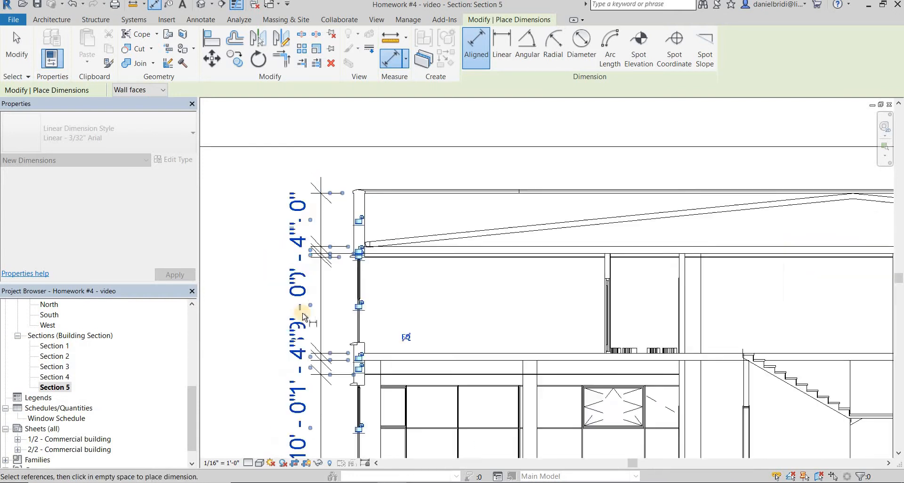
pyautogui.press('Escape')
pyautogui.scroll(2, 310, 325)
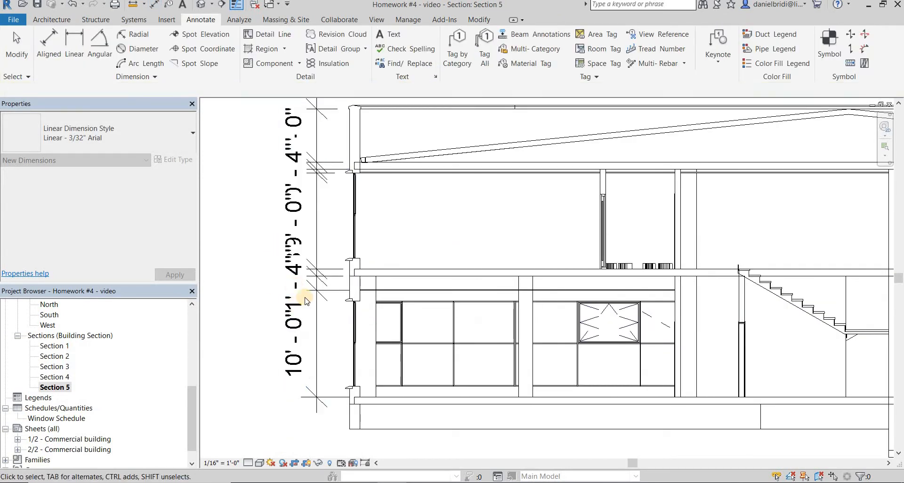
pyautogui.press('Escape')
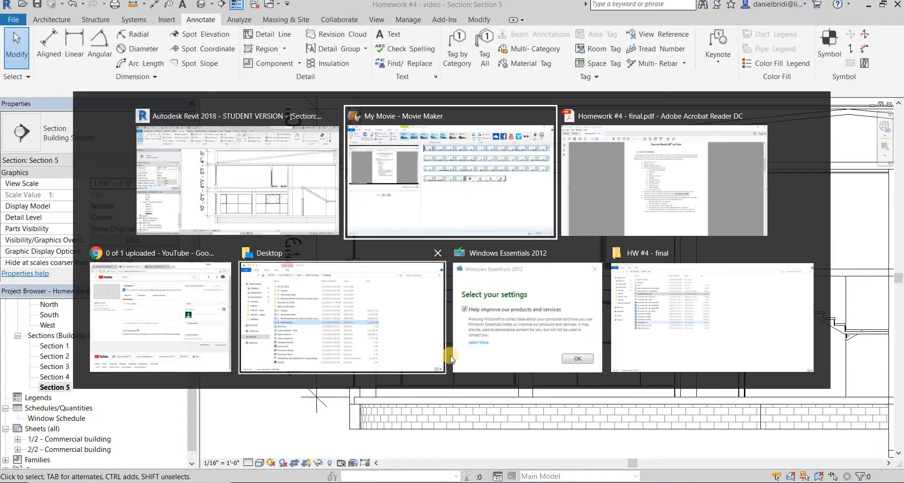
# - Switch to the Homework #4 PDF in Acrobat Reader, check the transverse section's required scale, and return to Revit
pyautogui.hotkey('alt', 'Tab')
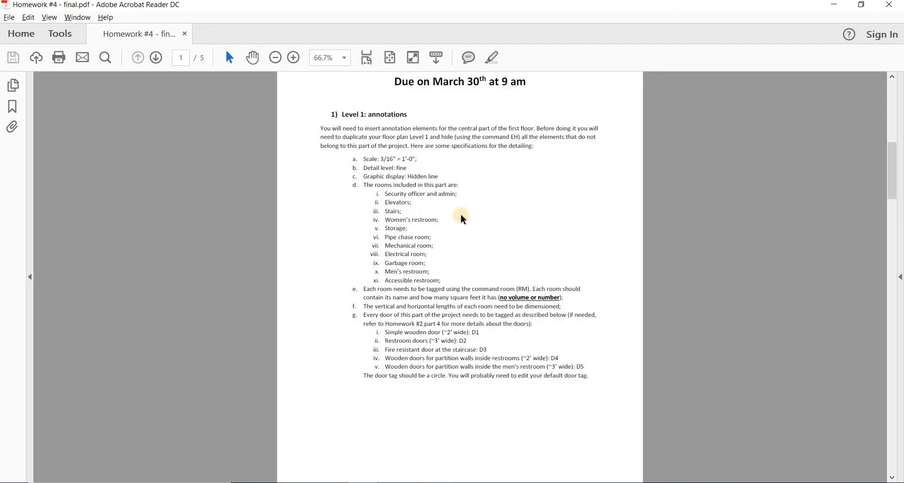
pyautogui.scroll(-5, 417, 223)
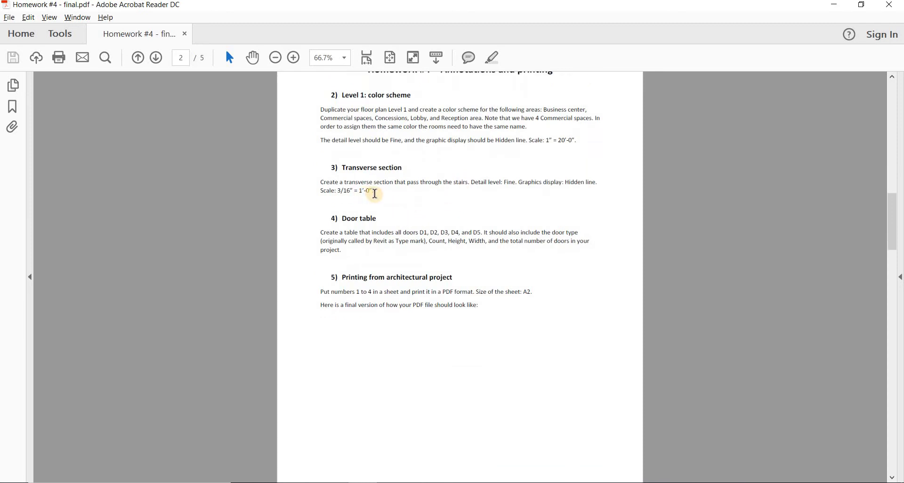
pyautogui.hotkey('alt', 'Tab')
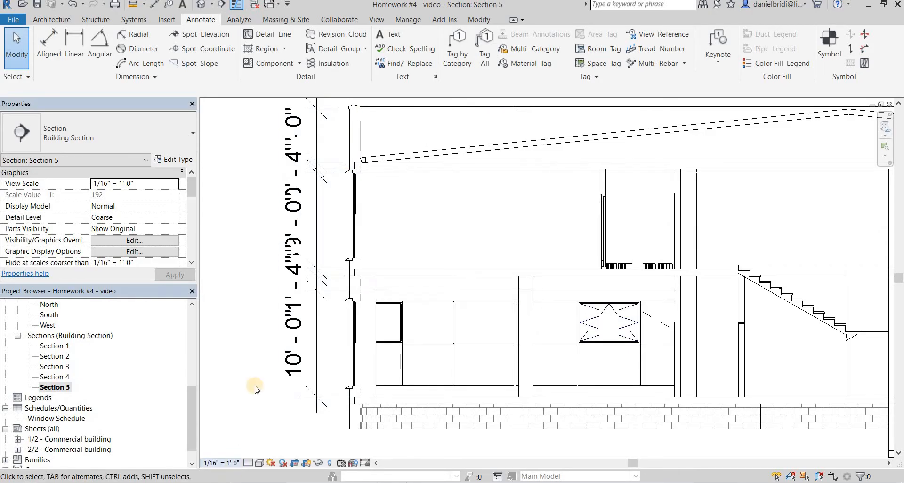
# - Set the section's view scale to 3/16" = 1'-0" and pull the second-floor slab's overlapping 0'-8" dimension text clear of the chain
pyautogui.click(221, 462)
pyautogui.click(247, 254)
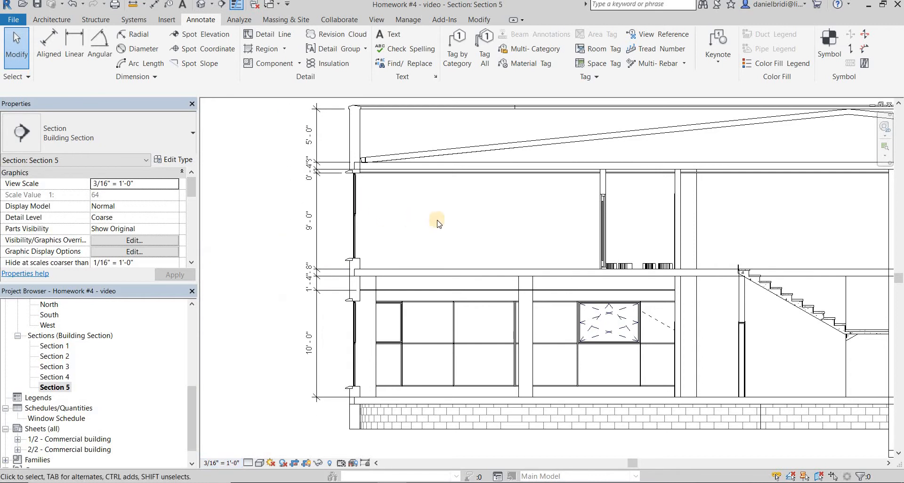
pyautogui.scroll(7, 309, 270)
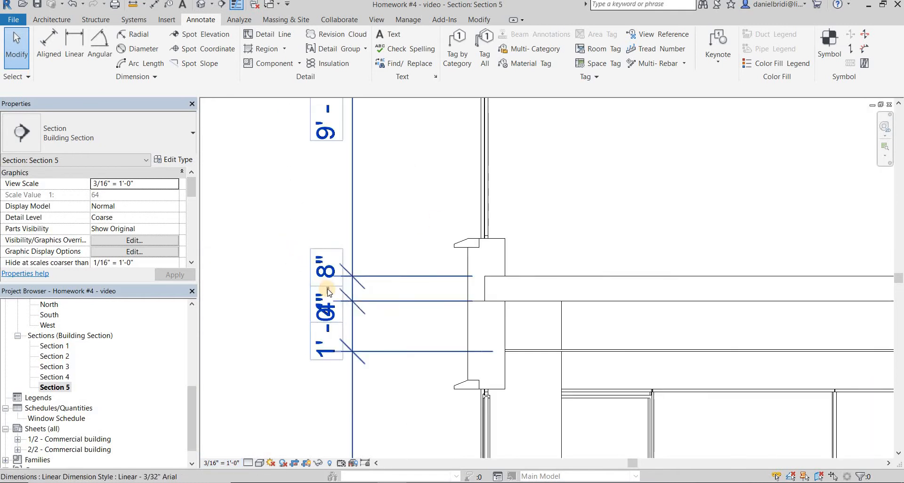
pyautogui.click(331, 287)
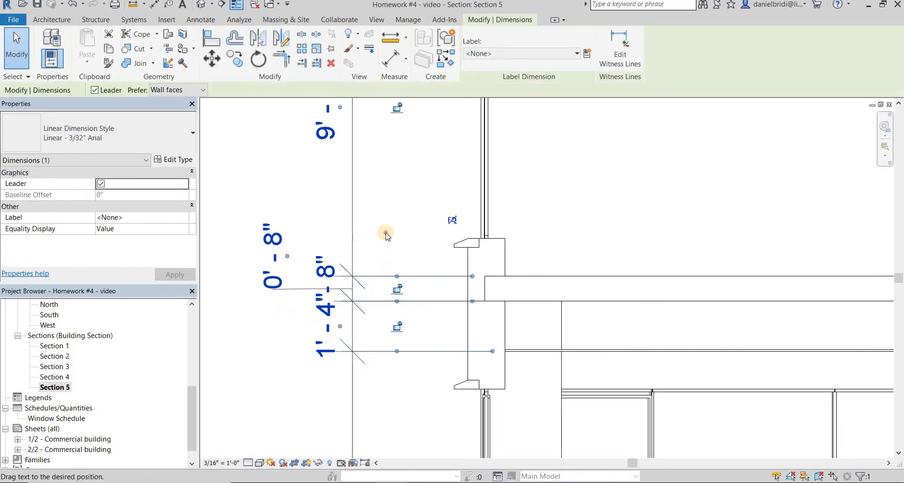
pyautogui.press('Escape')
pyautogui.scroll(-6, 360, 238)
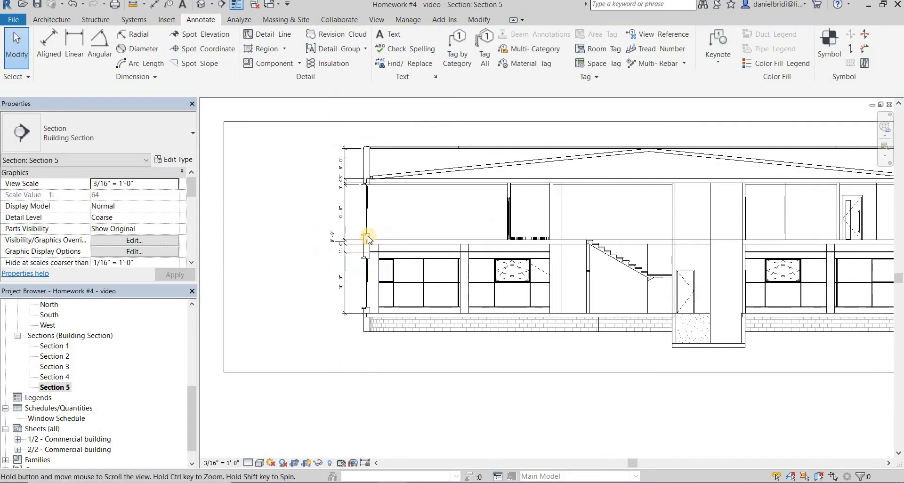
# - Reposition the vertical dimension chain beside the left exterior wall
pyautogui.scroll(2, 368, 238)
pyautogui.click(268, 254)
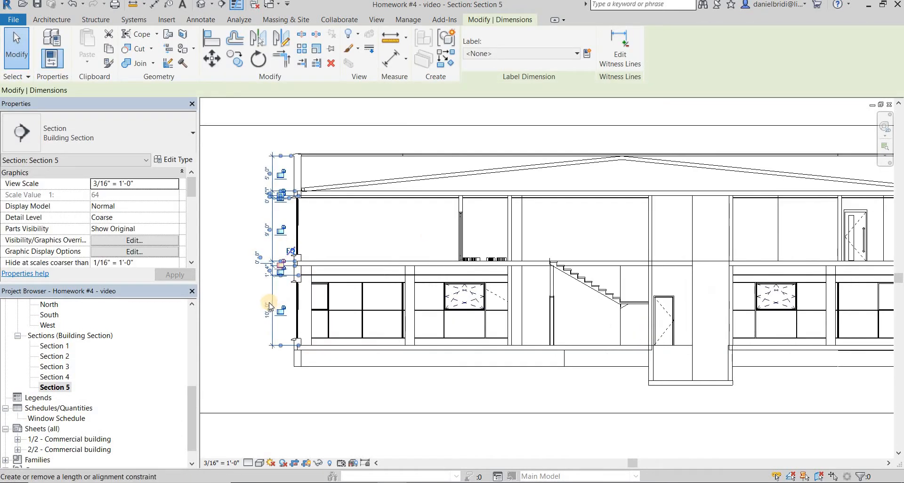
pyautogui.scroll(3, 269, 305)
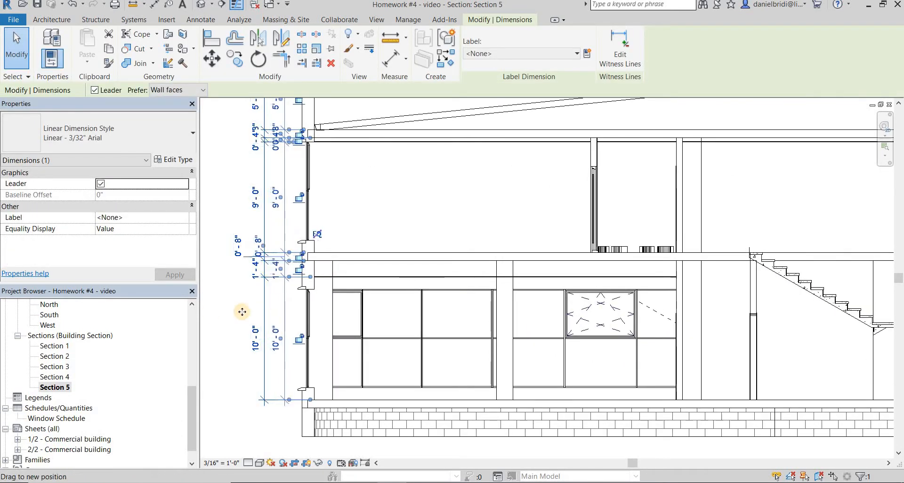
pyautogui.press('Escape')
pyautogui.scroll(-5, 316, 303)
pyautogui.moveTo(510, 316); pyautogui.dragTo(458, 313, button='middle')
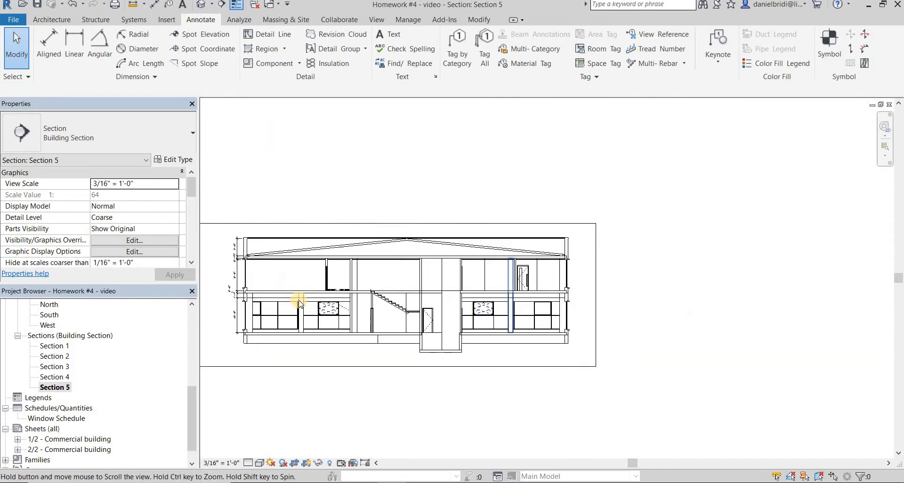
pyautogui.scroll(5, 399, 313)
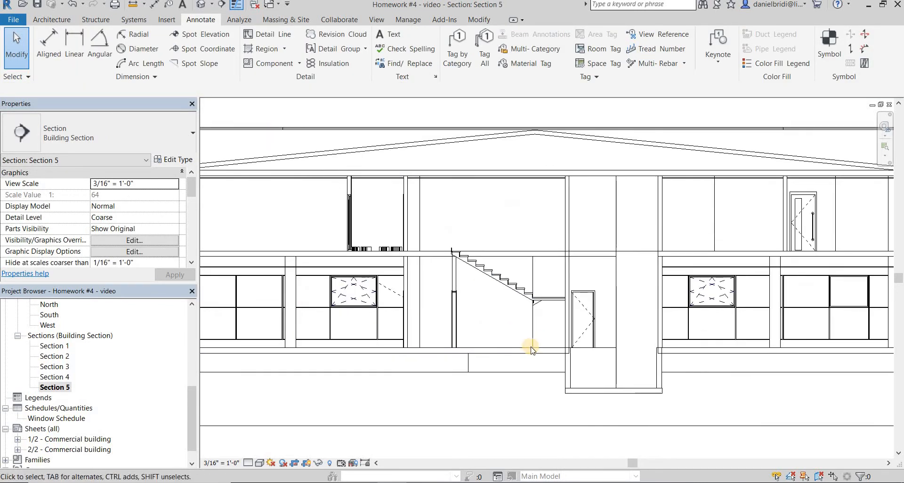
pyautogui.press('i')
pyautogui.scroll(5, 433, 226)
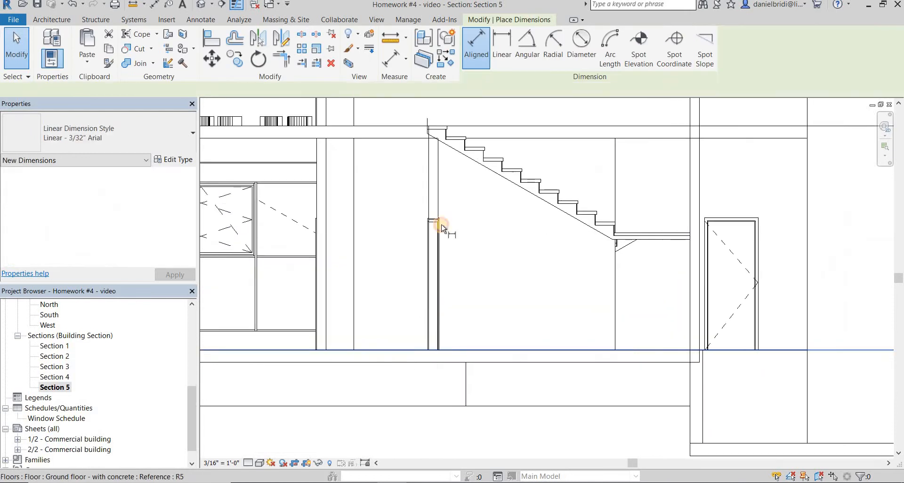
pyautogui.click(429, 225)
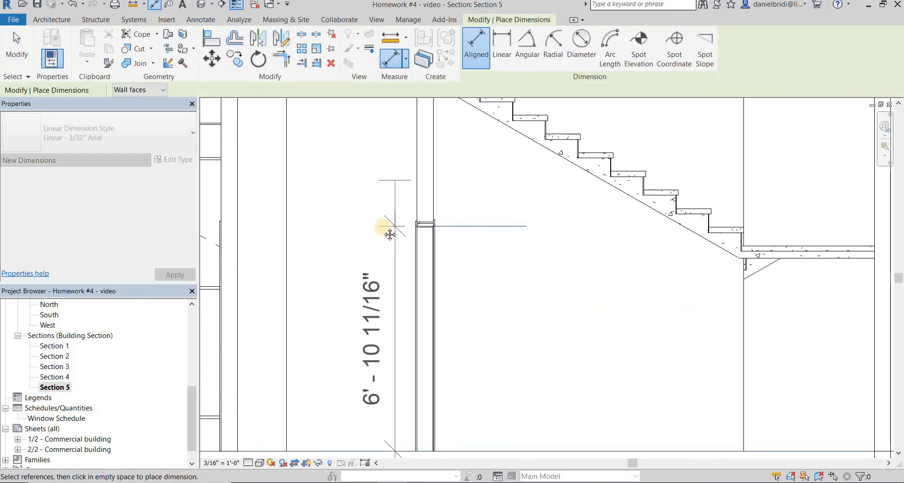
pyautogui.moveTo(388, 106); pyautogui.dragTo(385, 184, button='middle')
pyautogui.click(365, 160)
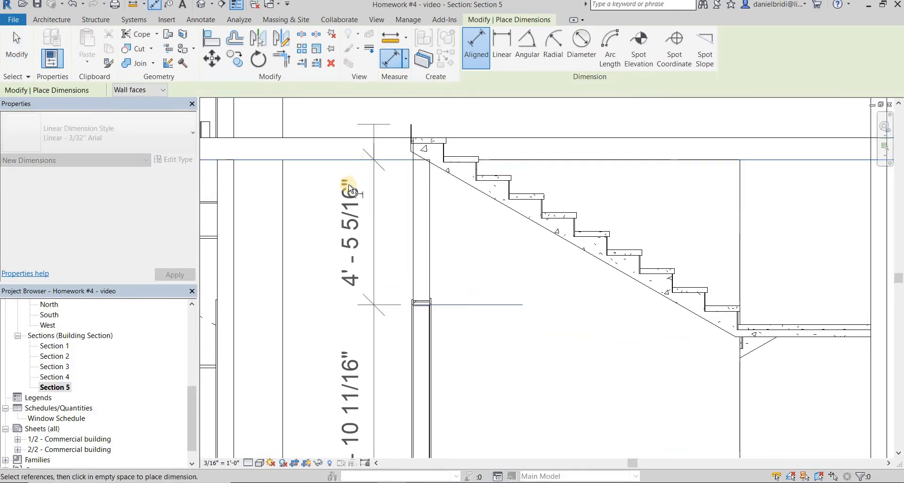
pyautogui.click(374, 141)
pyautogui.scroll(-4, 379, 228)
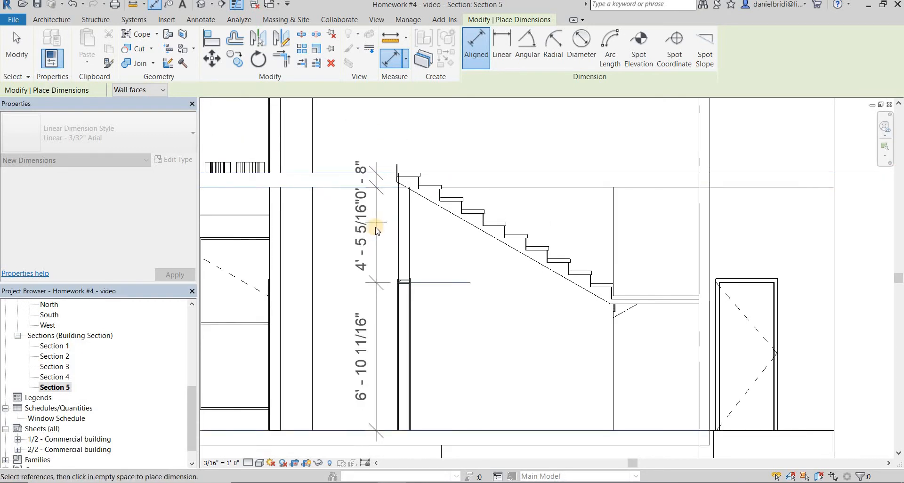
pyautogui.press('Escape')
pyautogui.press('Escape')
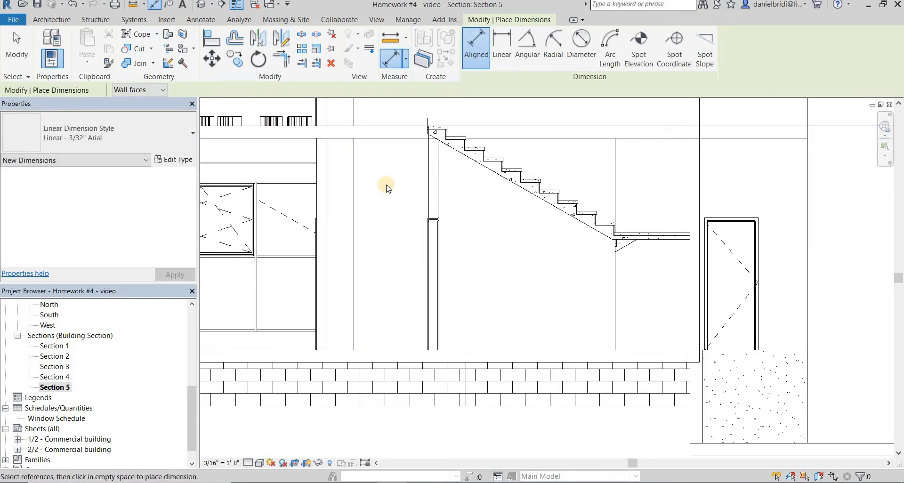
pyautogui.press('Escape')
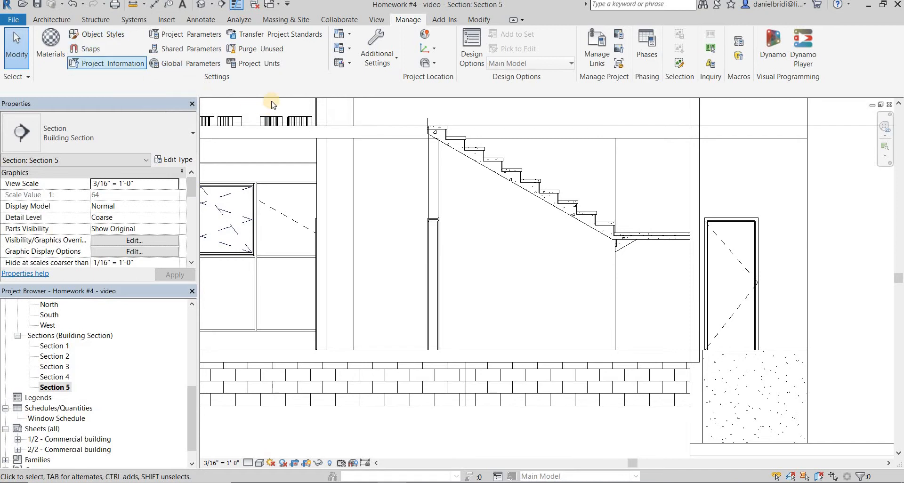
# - Set the project's length units to round to the nearest 1/8"
pyautogui.click(260, 63)
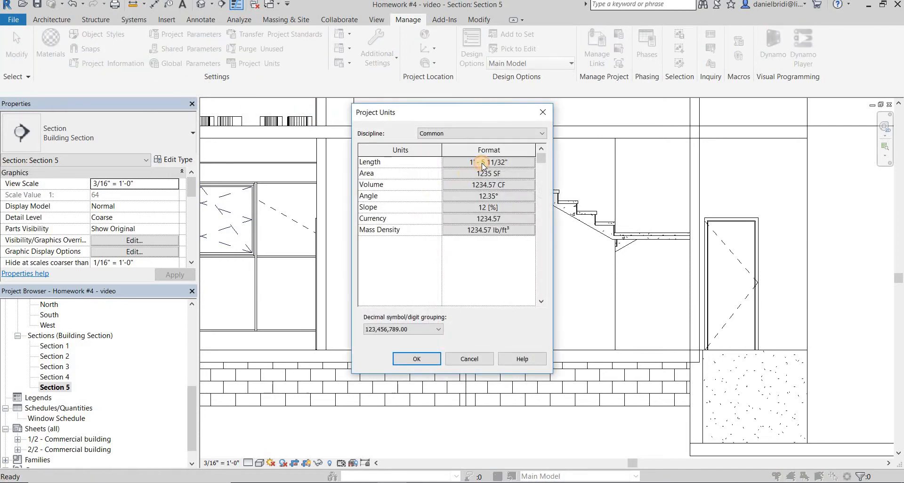
pyautogui.click(481, 163)
pyautogui.click(431, 213)
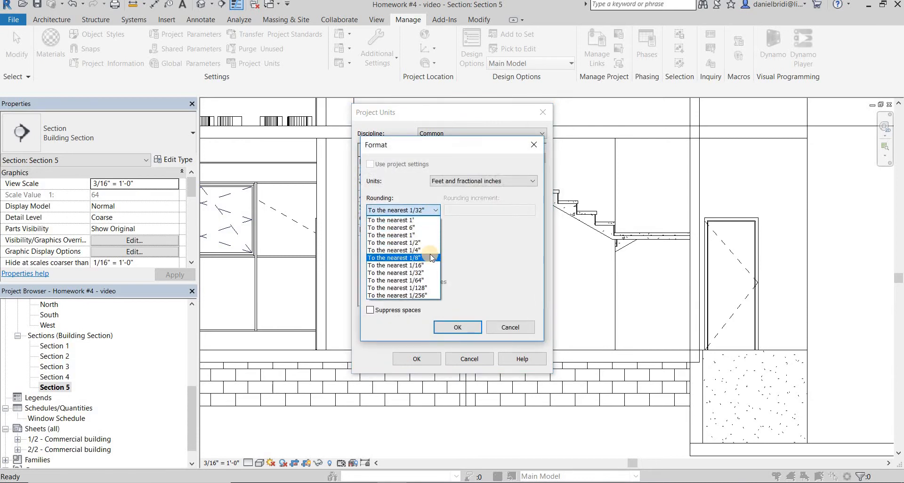
pyautogui.click(430, 258)
pyautogui.click(456, 327)
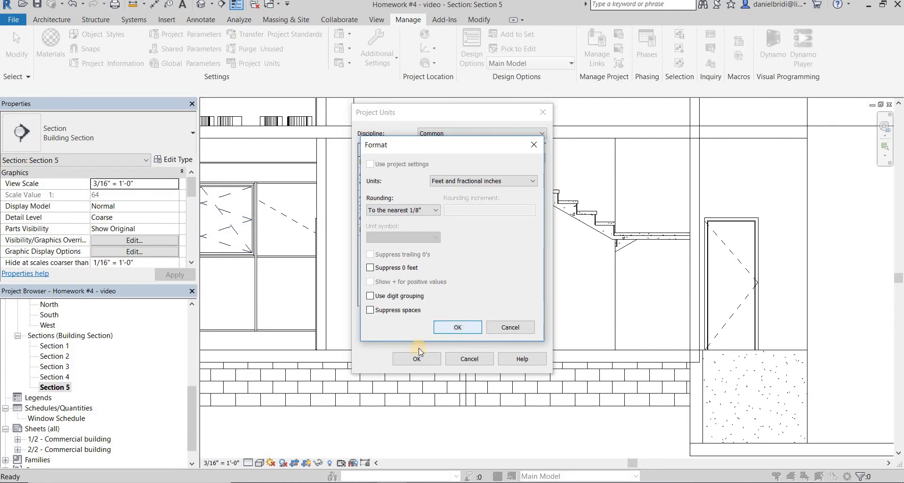
pyautogui.click(417, 359)
# - Add an aligned dimension chain from the ground floor through the head of the door below the stairs to the underside of the slab above
pyautogui.moveTo(387, 286); pyautogui.dragTo(489, 287, button='middle')
pyautogui.press('d')
pyautogui.press('i')
pyautogui.click(514, 350)
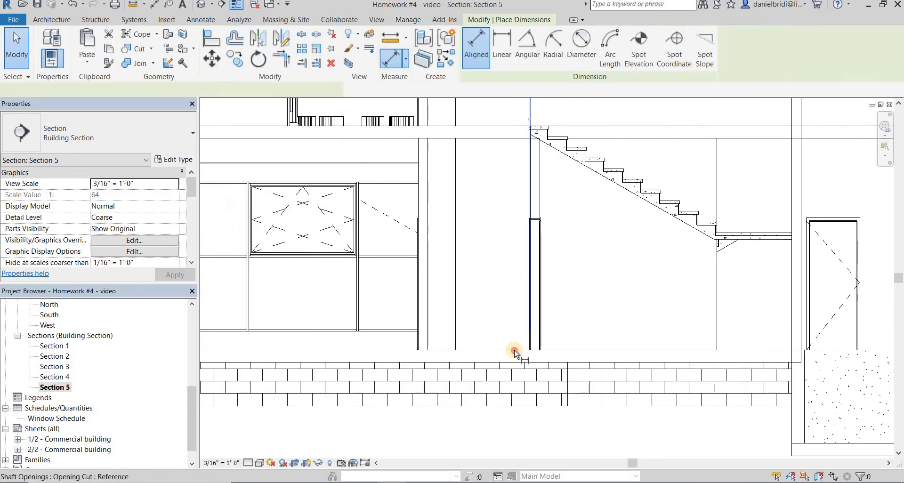
pyautogui.click(535, 220)
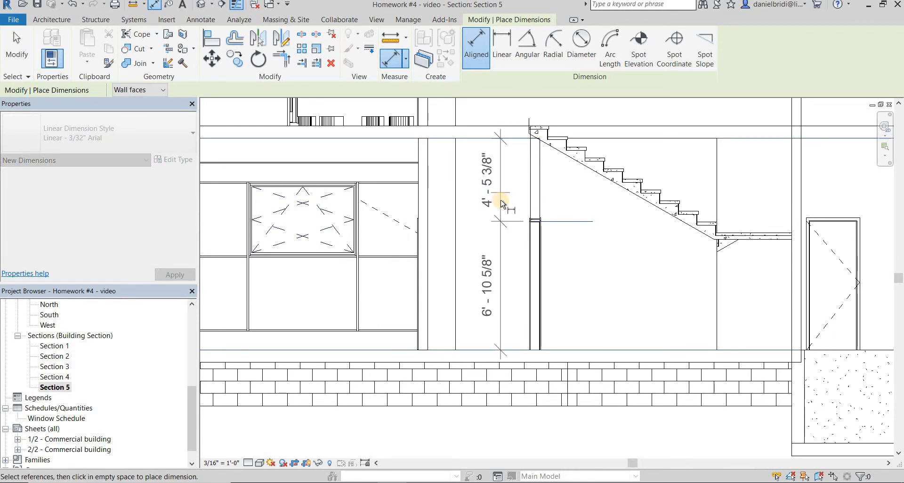
pyautogui.click(507, 199)
pyautogui.press('Escape')
pyautogui.press('Escape')
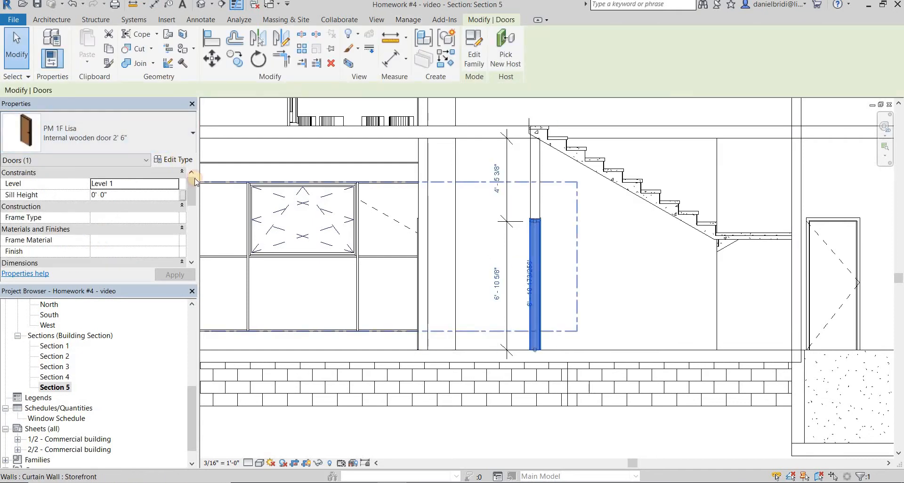
# - Set the Height of the internal wooden door type below the stairs to 7' 0"
pyautogui.click(175, 159)
pyautogui.scroll(-6, 442, 254)
pyautogui.scroll(6, 442, 249)
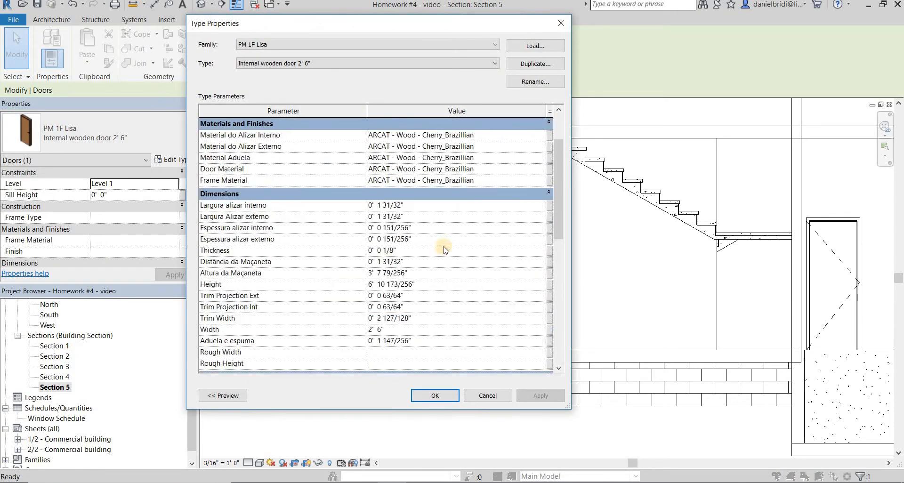
pyautogui.scroll(2, 263, 235)
pyautogui.scroll(-3, 218, 256)
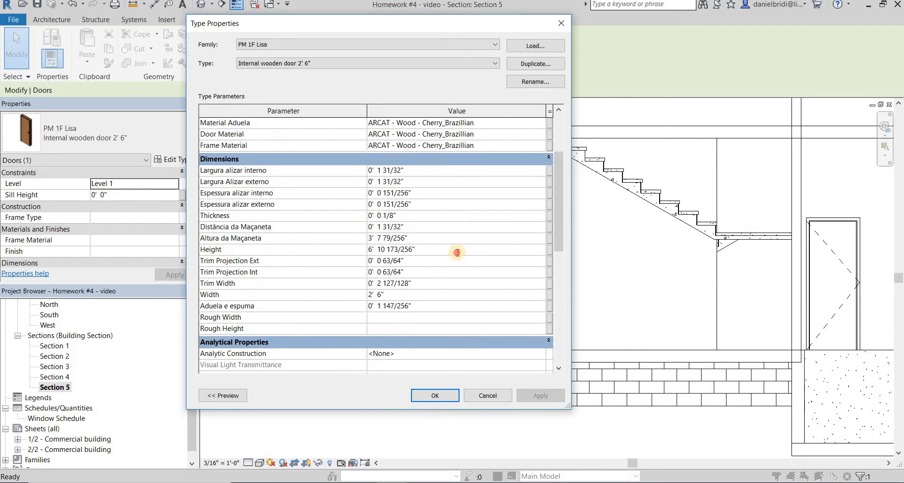
pyautogui.click(435, 396)
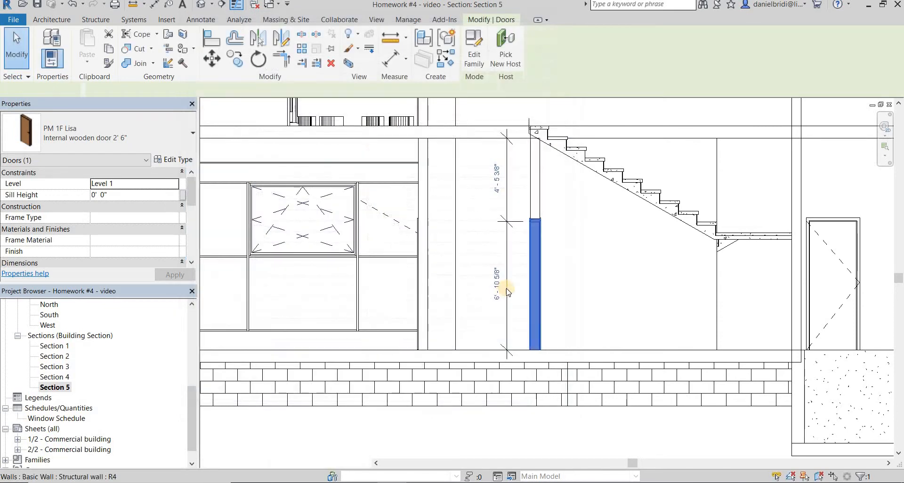
# - Examine the frame lines at the door head and where the dimension chain's witness line references them
pyautogui.click(536, 256)
pyautogui.scroll(2, 528, 197)
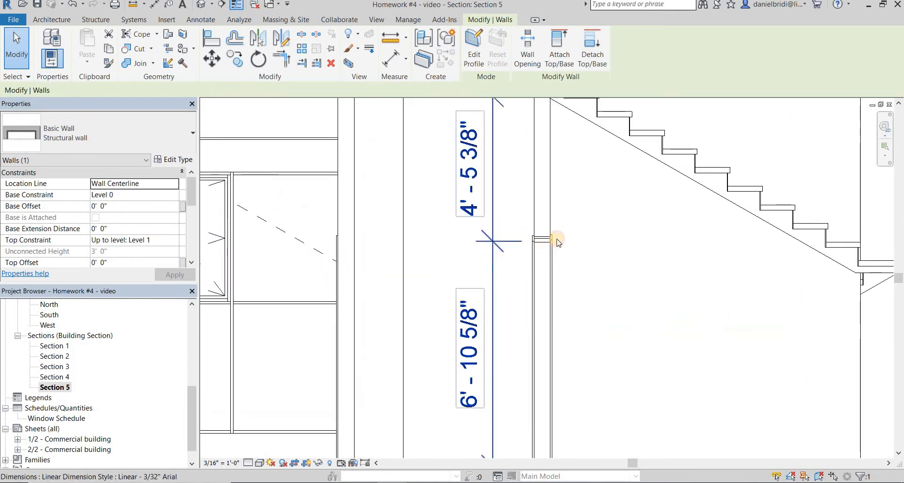
pyautogui.click(519, 240)
pyautogui.scroll(2, 533, 238)
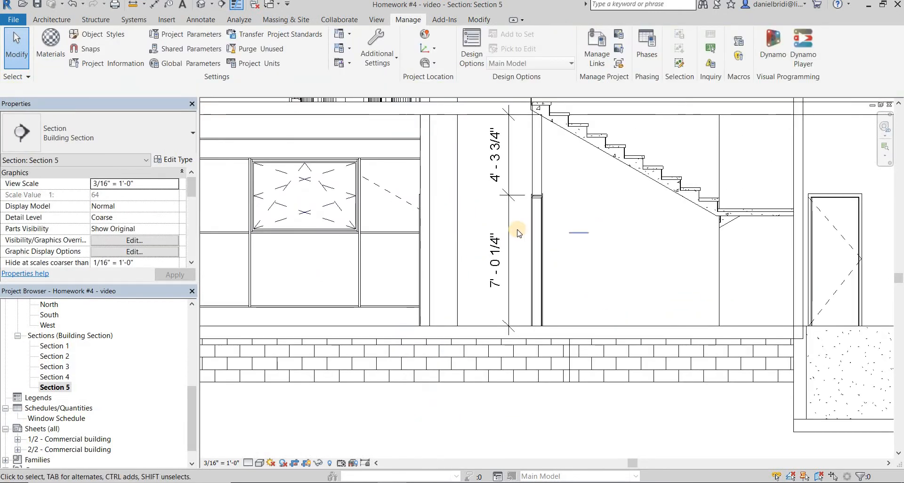
pyautogui.scroll(1, 515, 226)
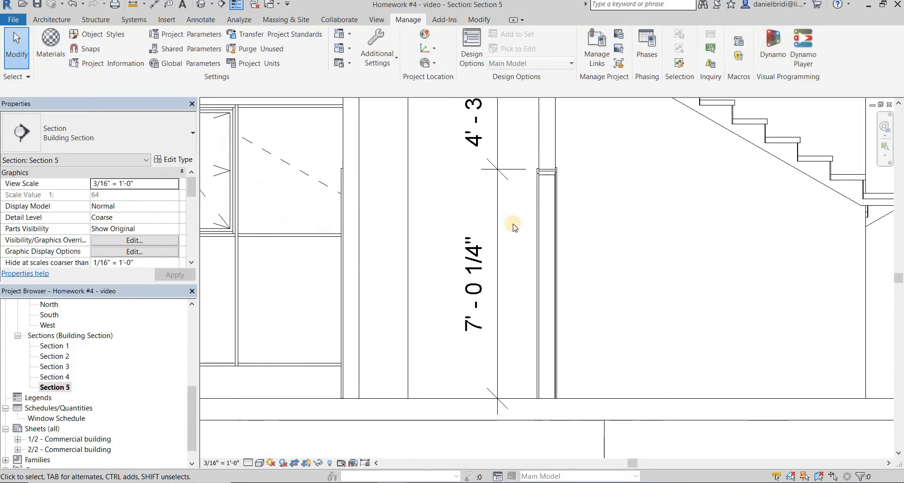
pyautogui.click(501, 222)
pyautogui.scroll(2, 489, 156)
pyautogui.scroll(1, 537, 160)
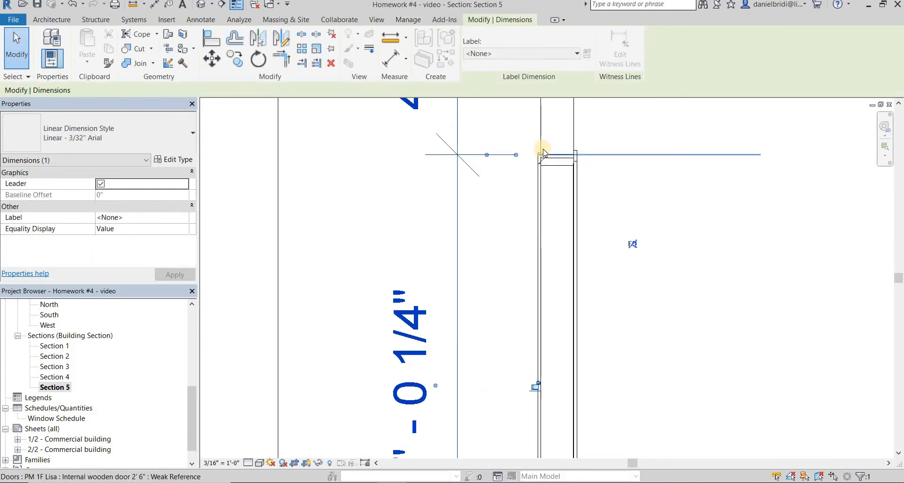
pyautogui.scroll(2, 543, 153)
pyautogui.scroll(2, 547, 163)
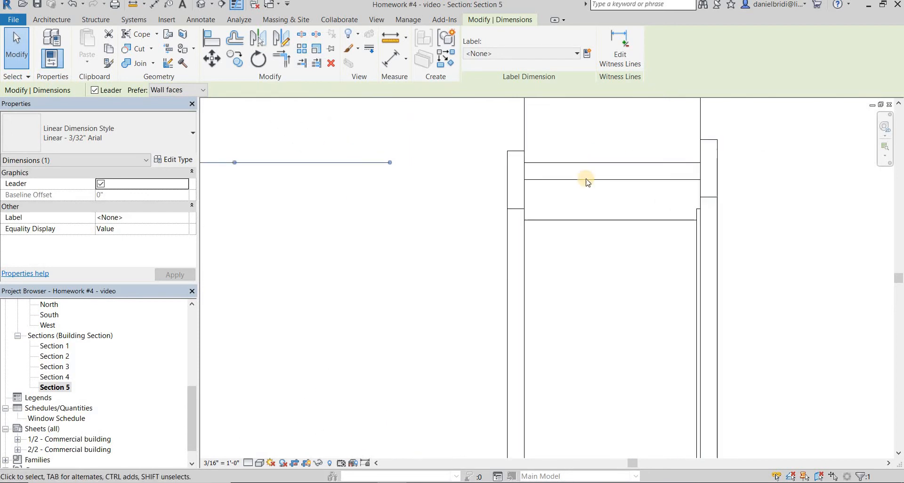
pyautogui.scroll(-4, 593, 175)
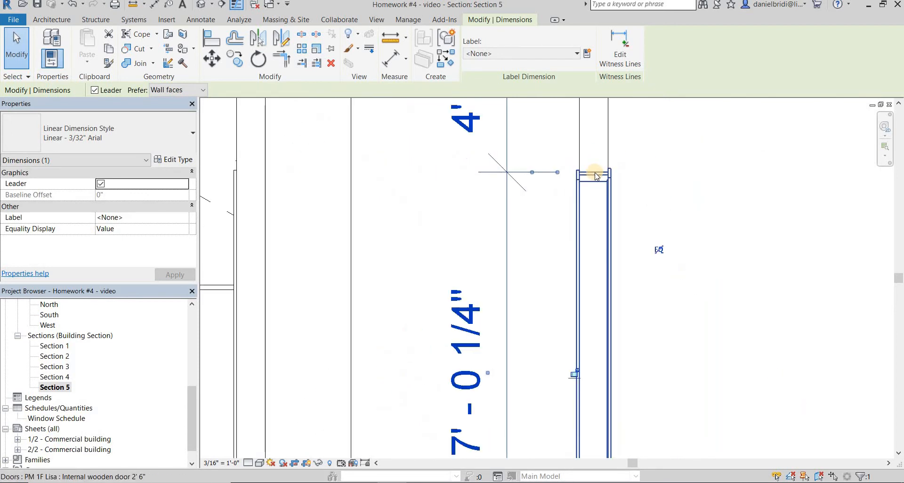
pyautogui.scroll(3, 584, 179)
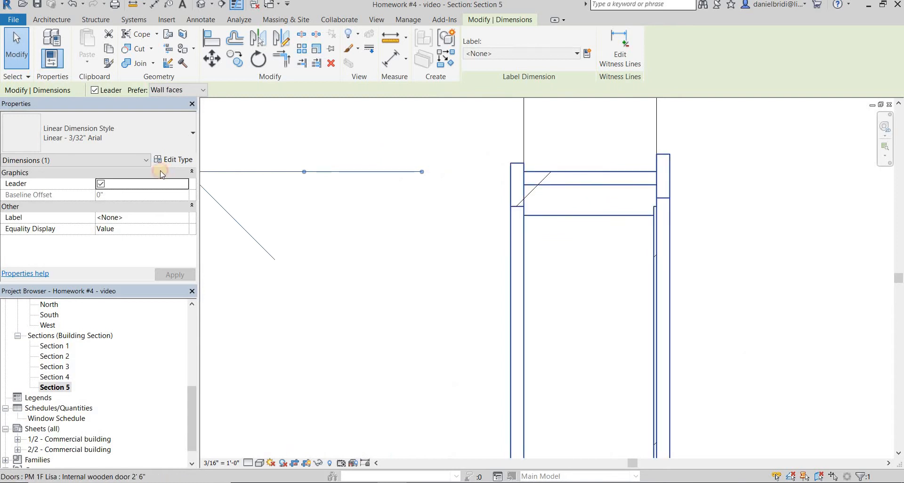
# - Review the height, trim and frame dimensions in the internal wooden door's type properties, and close them without changes
pyautogui.click(580, 173)
pyautogui.click(173, 159)
pyautogui.scroll(-5, 468, 228)
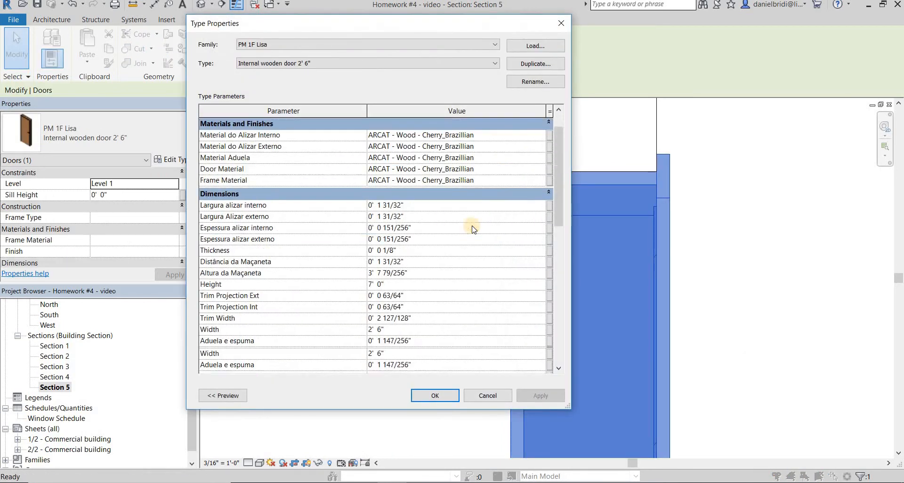
pyautogui.scroll(3, 405, 248)
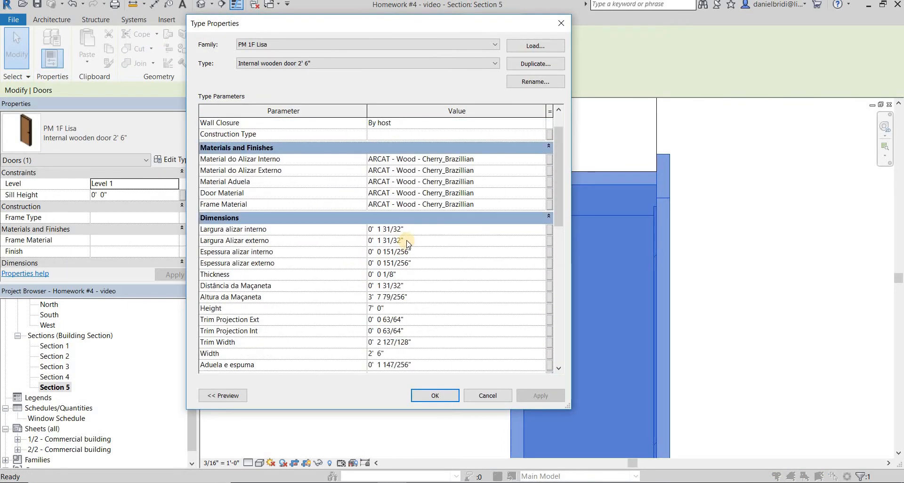
pyautogui.scroll(-8, 406, 240)
pyautogui.scroll(5, 263, 230)
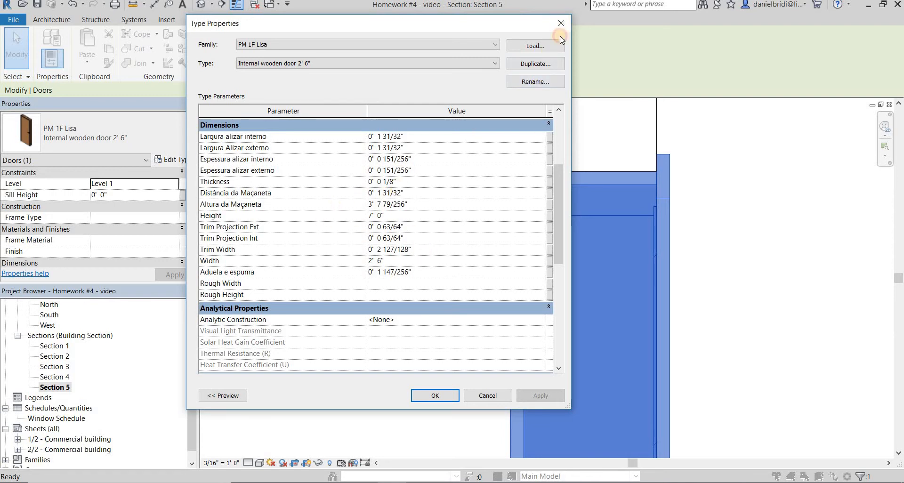
pyautogui.click(560, 24)
pyautogui.scroll(-5, 531, 192)
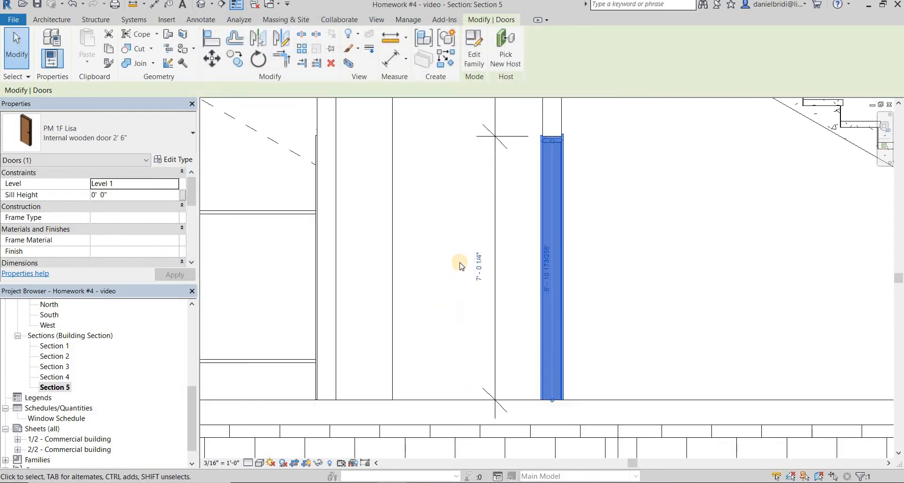
pyautogui.click(461, 267)
pyautogui.scroll(-3, 550, 187)
pyautogui.moveTo(532, 188); pyautogui.dragTo(435, 272, button='middle')
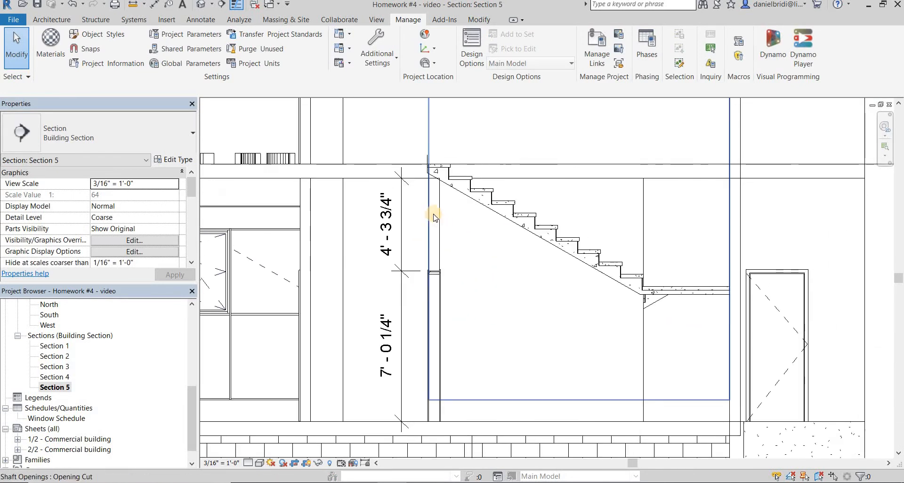
# - Add an aligned dimension chain beside the door next to the stair landing, from the ground floor through the door head to the slab underside
pyautogui.moveTo(699, 263); pyautogui.dragTo(710, 303, button='middle')
pyautogui.scroll(-4, 513, 264)
pyautogui.moveTo(650, 294); pyautogui.dragTo(556, 280, button='middle')
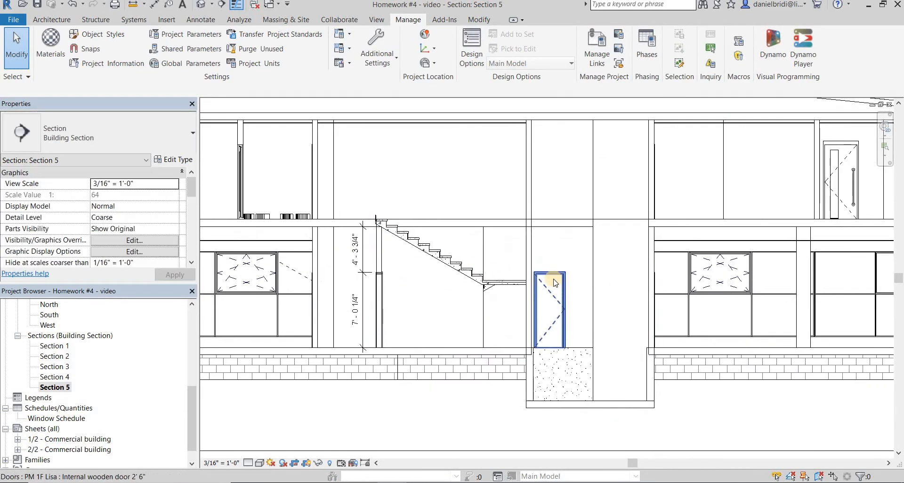
pyautogui.scroll(2, 564, 273)
pyautogui.click(584, 368)
pyautogui.click(558, 270)
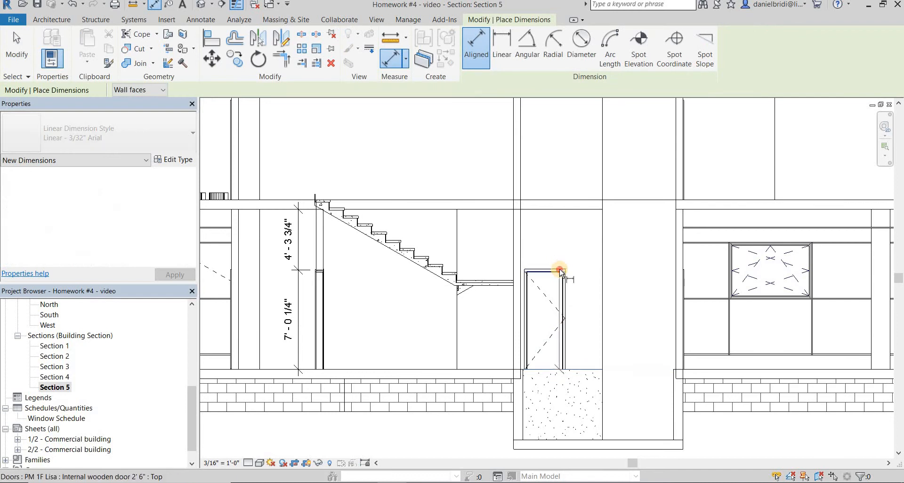
pyautogui.click(589, 215)
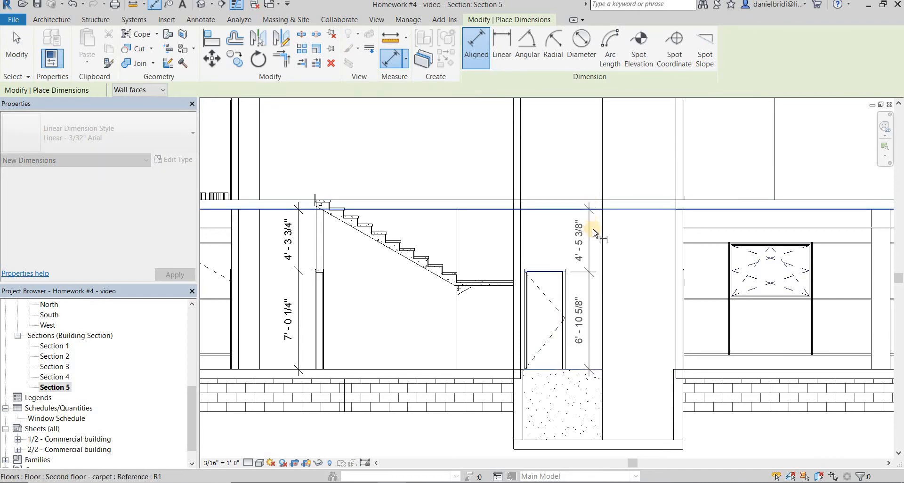
pyautogui.click(593, 236)
# - Add an aligned dimension chain beside the storefront casement window, from the ground floor through its sill and head lines to the slab underside
pyautogui.moveTo(774, 292); pyautogui.dragTo(664, 260, button='middle')
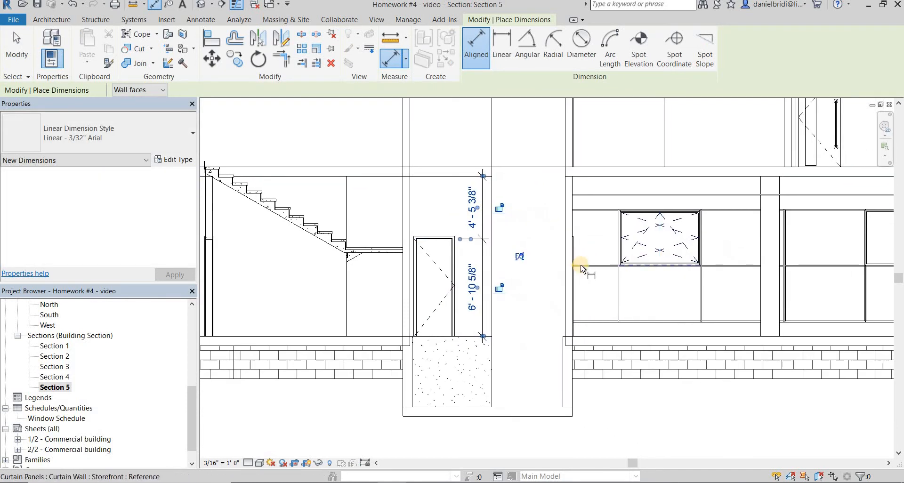
pyautogui.scroll(1, 618, 323)
pyautogui.moveTo(617, 323); pyautogui.dragTo(524, 327, button='middle')
pyautogui.click(545, 291)
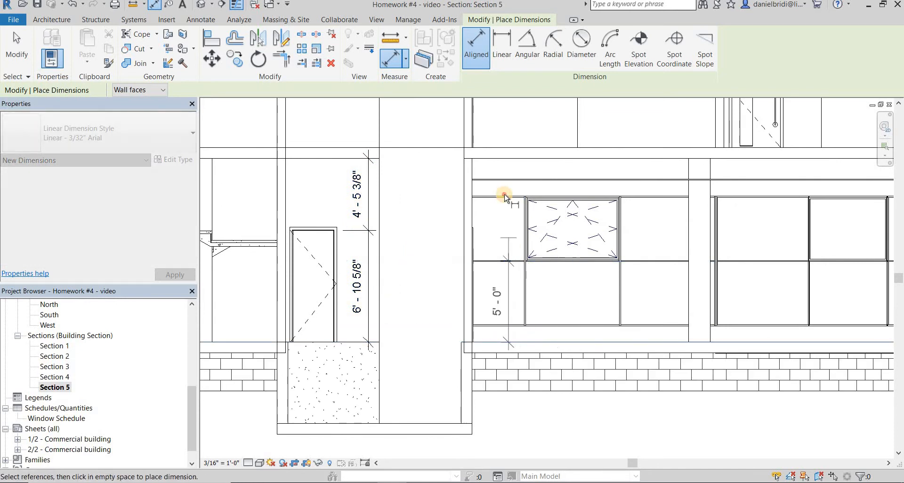
pyautogui.click(514, 167)
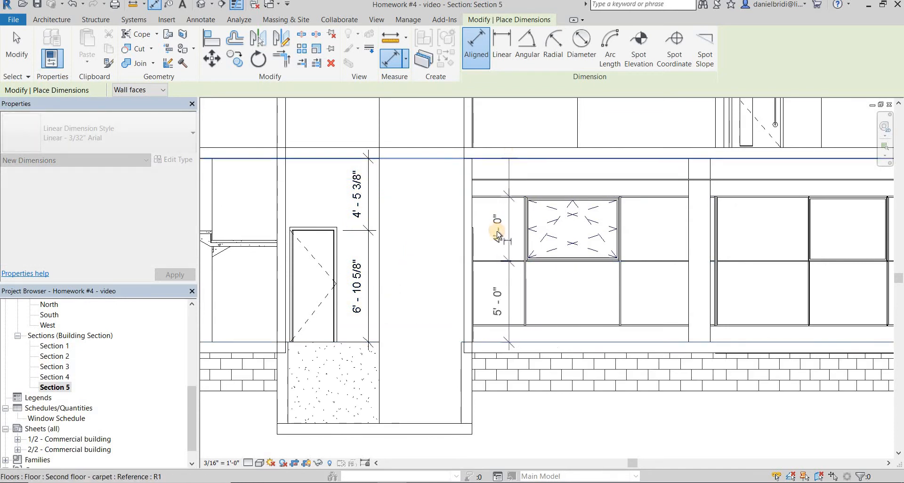
pyautogui.click(507, 235)
# - Dimension the ground storey's clear height from floor to slab underside, next to the exterior wall beyond the storefront bays
pyautogui.scroll(-4, 528, 188)
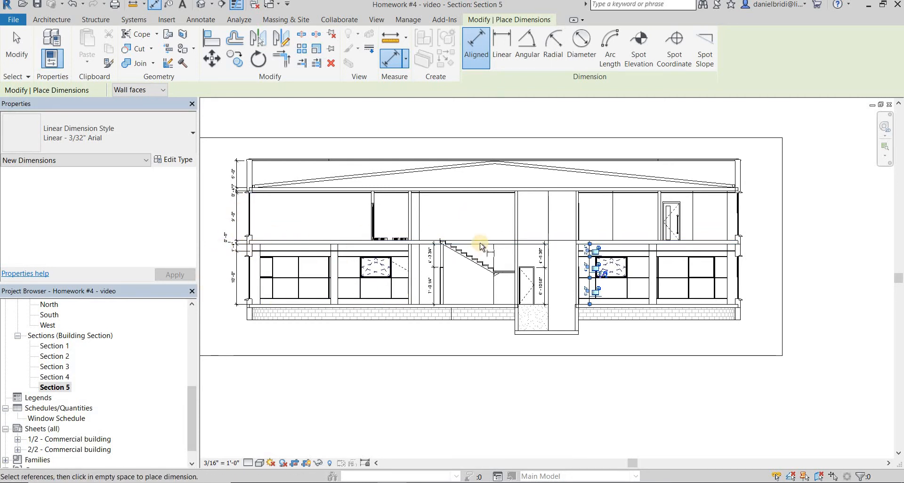
pyautogui.scroll(2, 343, 275)
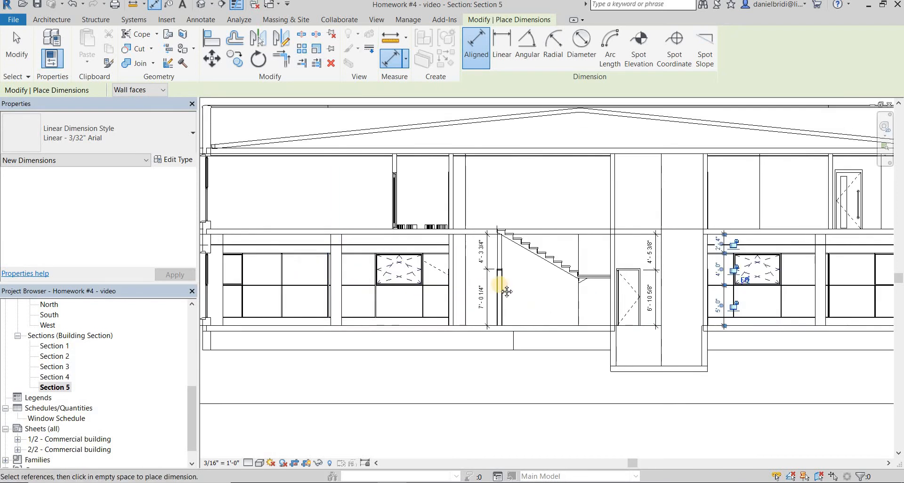
pyautogui.moveTo(437, 306); pyautogui.dragTo(456, 323, button='middle')
pyautogui.moveTo(591, 324); pyautogui.dragTo(551, 323, button='middle')
pyautogui.moveTo(476, 322); pyautogui.dragTo(230, 322, button='middle')
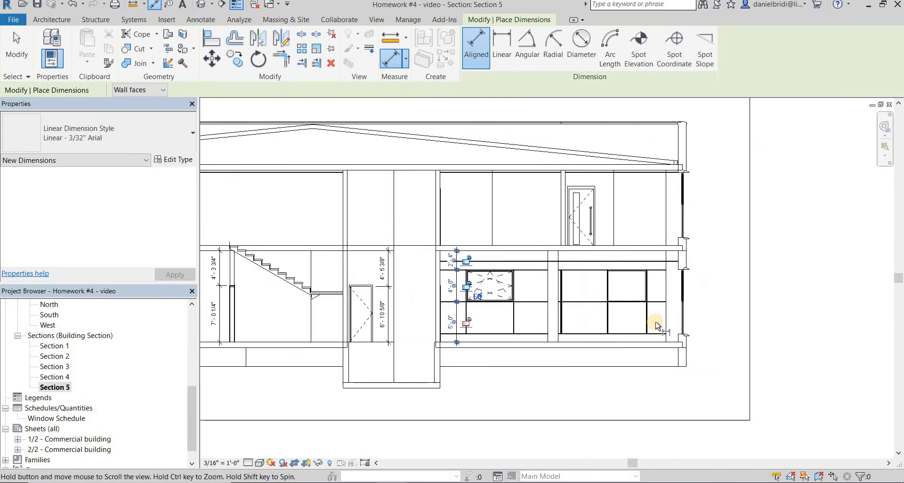
pyautogui.scroll(4, 677, 342)
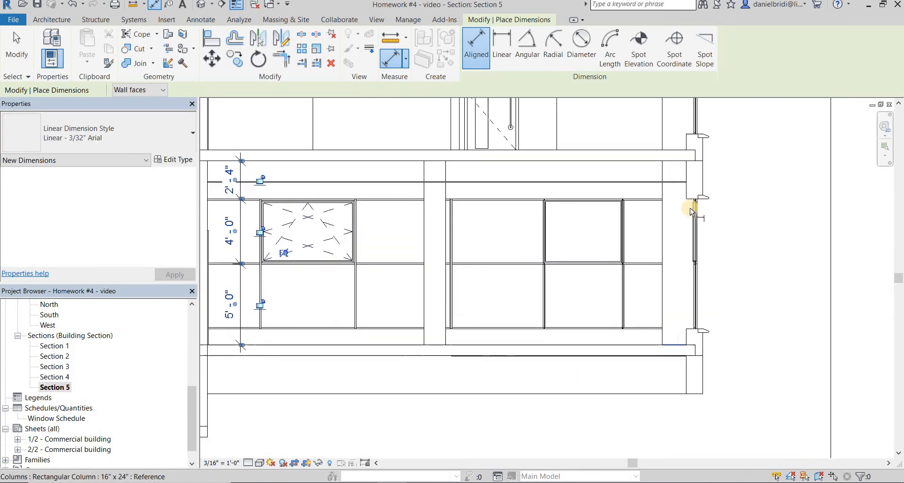
pyautogui.click(682, 135)
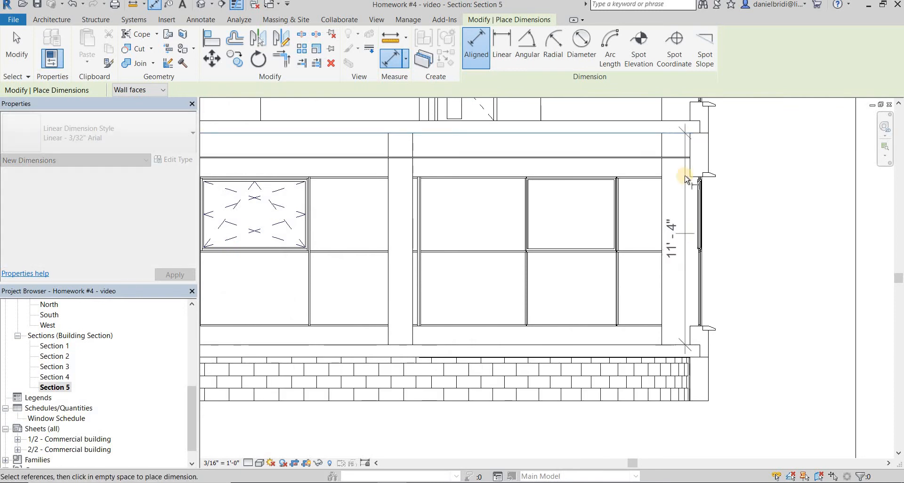
pyautogui.click(689, 208)
# - Dimension the upper storey's clear height from the second floor to the underside of the slab above, next to the same exterior wall
pyautogui.moveTo(654, 176); pyautogui.dragTo(591, 365, button='middle')
pyautogui.click(618, 312)
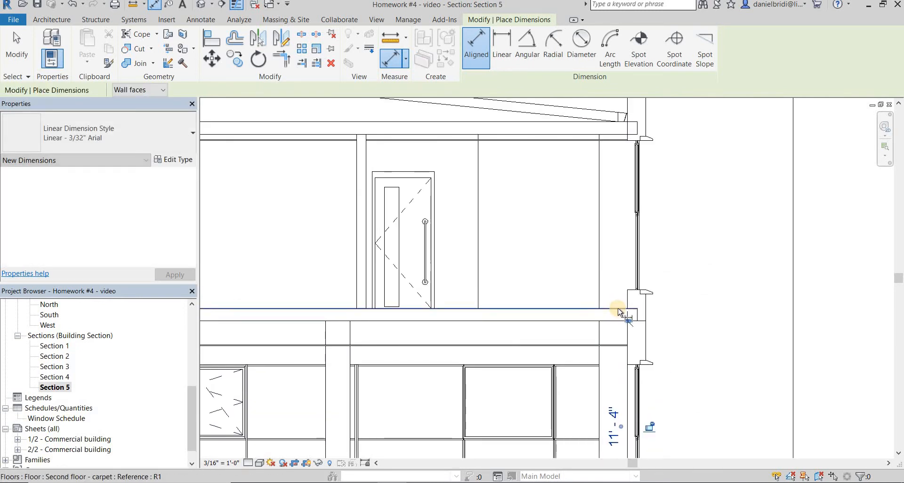
pyautogui.click(622, 137)
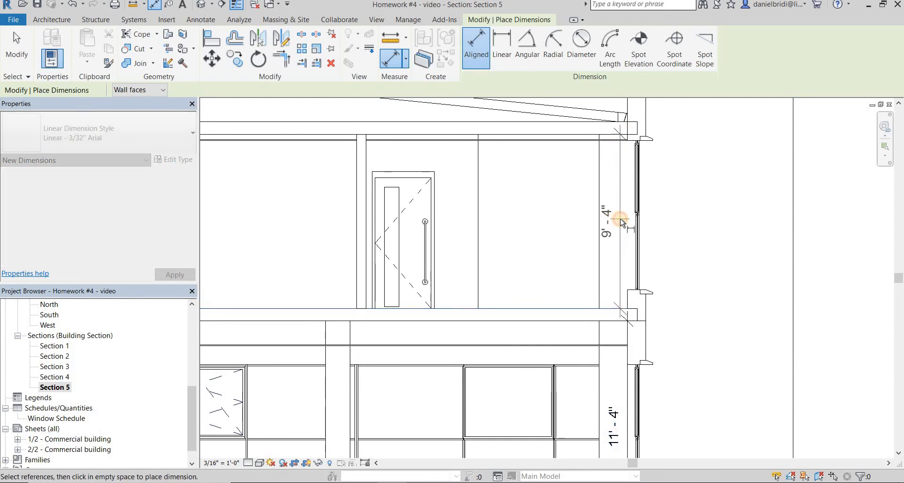
pyautogui.click(622, 219)
pyautogui.scroll(-3, 671, 220)
pyautogui.moveTo(300, 220); pyautogui.dragTo(459, 238, button='middle')
pyautogui.press('Escape')
pyautogui.press('Escape')
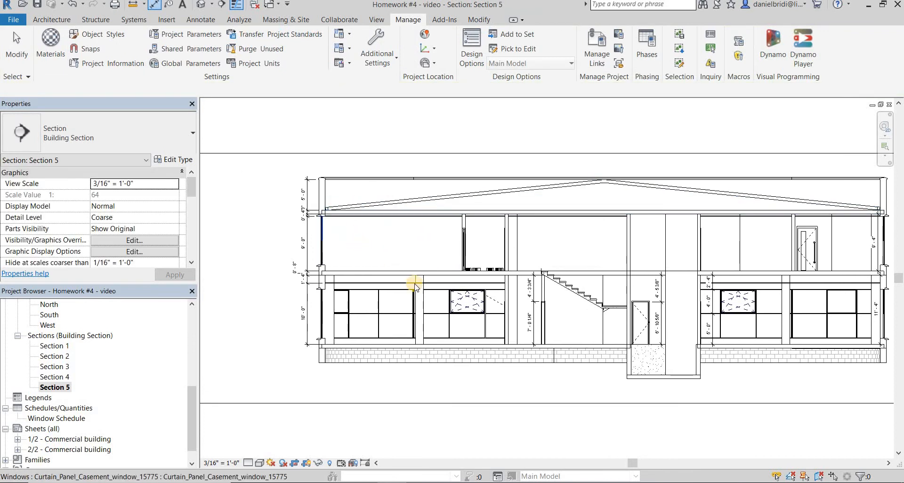
# - Place a spot elevation with a leader on the top surface of the stair landing
pyautogui.moveTo(323, 302); pyautogui.dragTo(244, 302, button='middle')
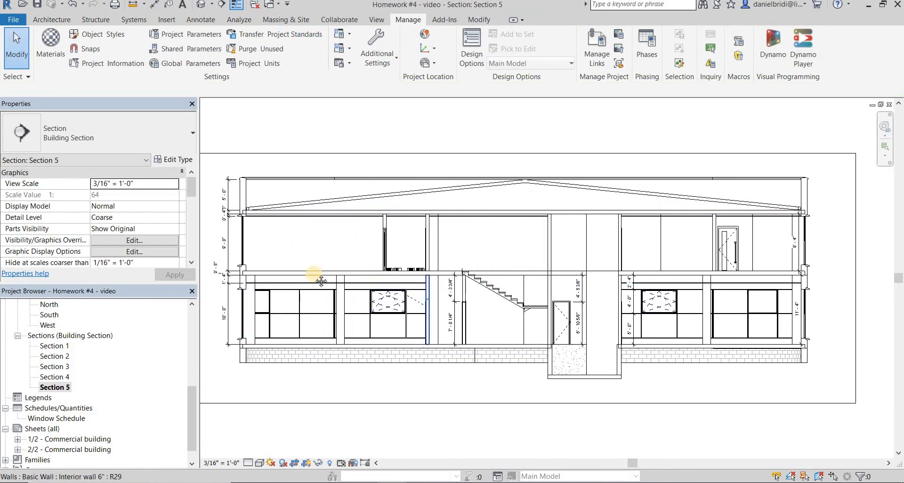
pyautogui.moveTo(522, 305); pyautogui.dragTo(362, 293, button='middle')
pyautogui.scroll(4, 392, 276)
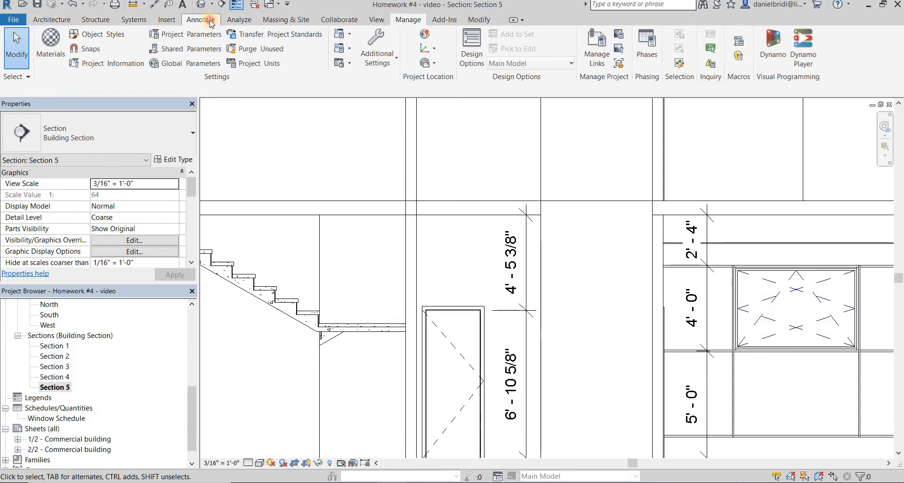
pyautogui.click(211, 21)
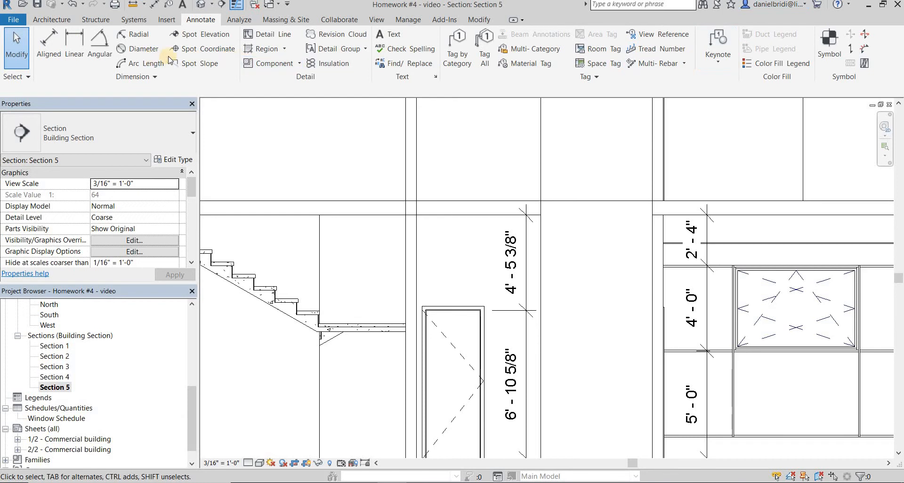
pyautogui.click(196, 34)
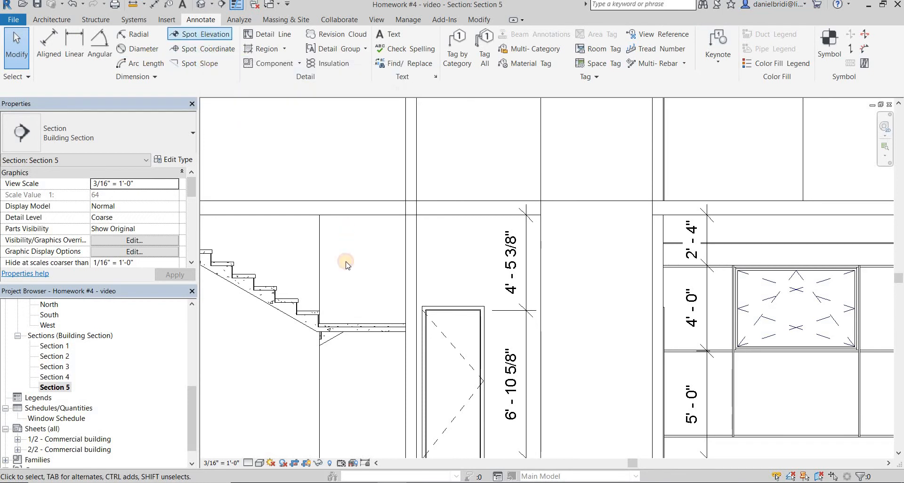
pyautogui.click(366, 324)
pyautogui.click(357, 291)
pyautogui.click(389, 293)
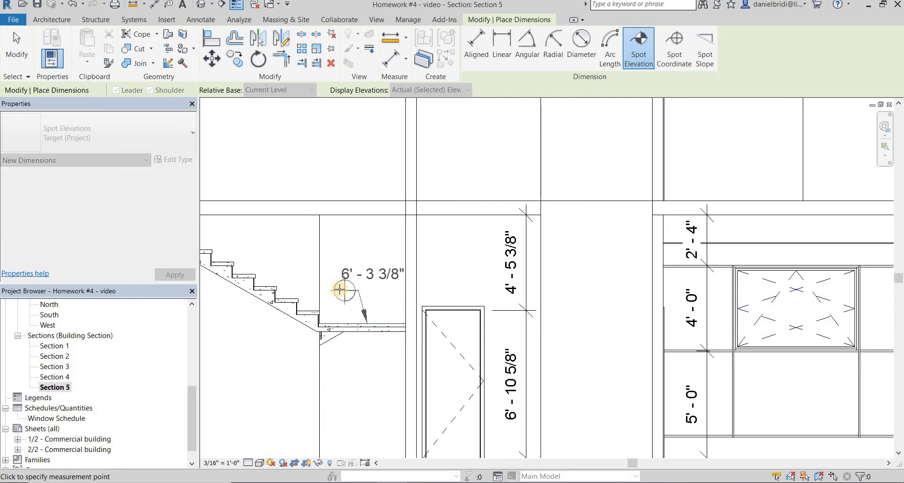
pyautogui.click(387, 256)
pyautogui.press('Escape')
pyautogui.press('Escape')
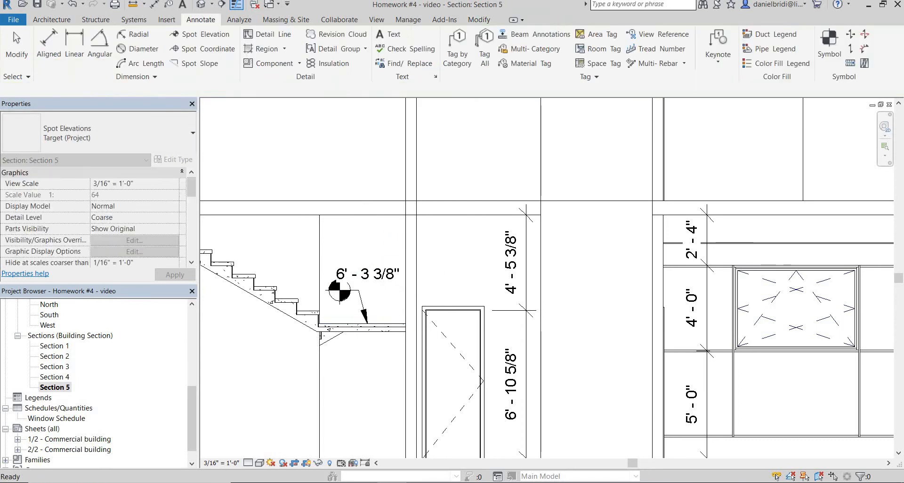
# - Set the project's length unit rounding to the nearest 1/2"
pyautogui.click(408, 20)
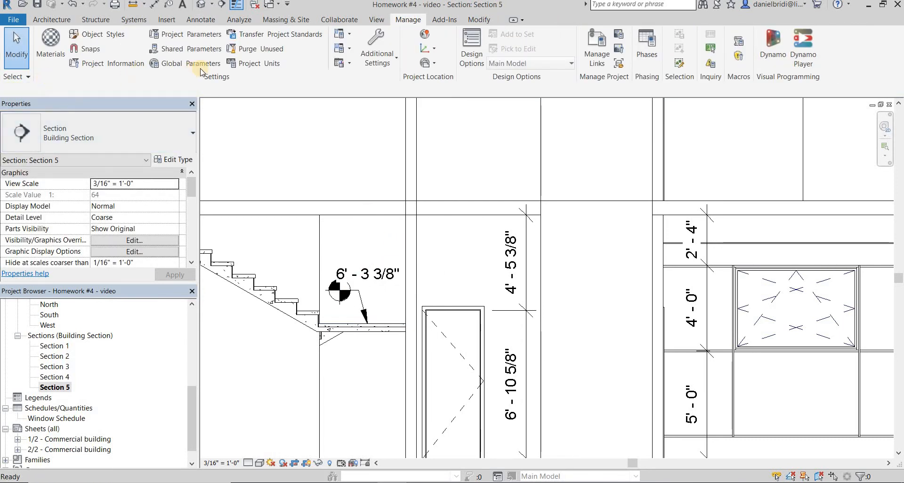
pyautogui.click(241, 65)
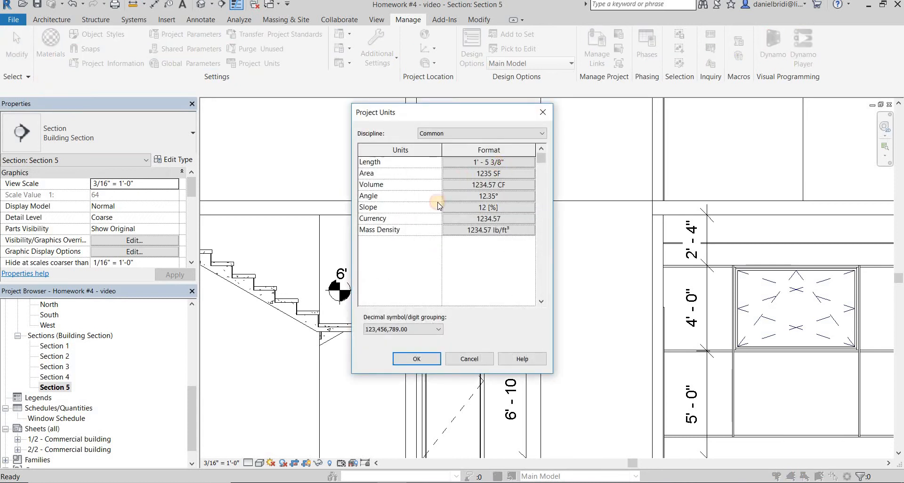
pyautogui.click(488, 161)
pyautogui.click(419, 214)
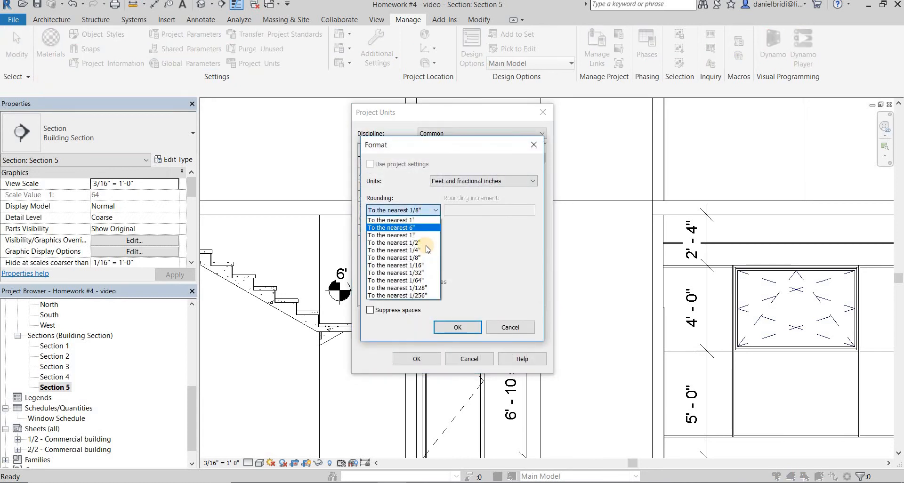
pyautogui.click(459, 332)
pyautogui.click(461, 327)
pyautogui.click(419, 359)
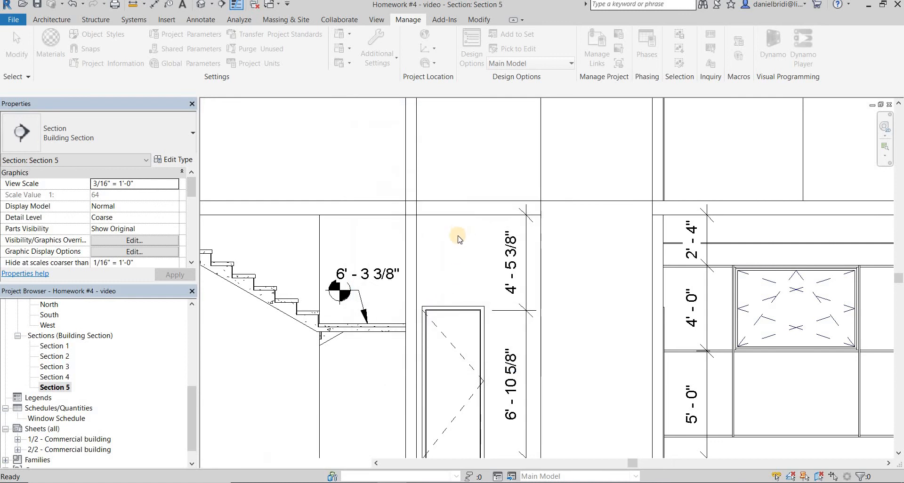
# - Add an aligned dimension from the top of the upper slab to the roof ridge at mid-span
pyautogui.scroll(-2, 471, 236)
pyautogui.scroll(-2, 598, 231)
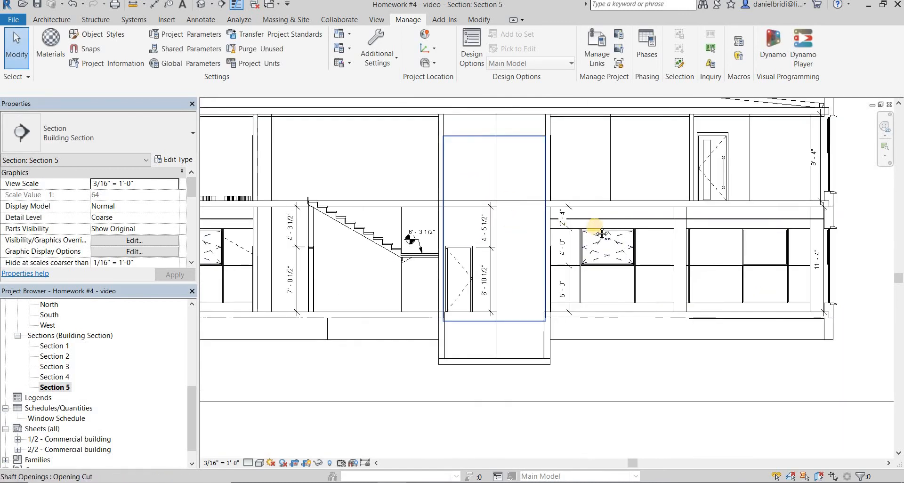
pyautogui.moveTo(337, 207); pyautogui.dragTo(494, 240, button='middle')
pyautogui.moveTo(381, 243); pyautogui.dragTo(521, 253, button='middle')
pyautogui.scroll(-2, 430, 234)
pyautogui.moveTo(484, 210); pyautogui.dragTo(479, 234, button='middle')
pyautogui.scroll(3, 472, 215)
pyautogui.press('d')
pyautogui.press('i')
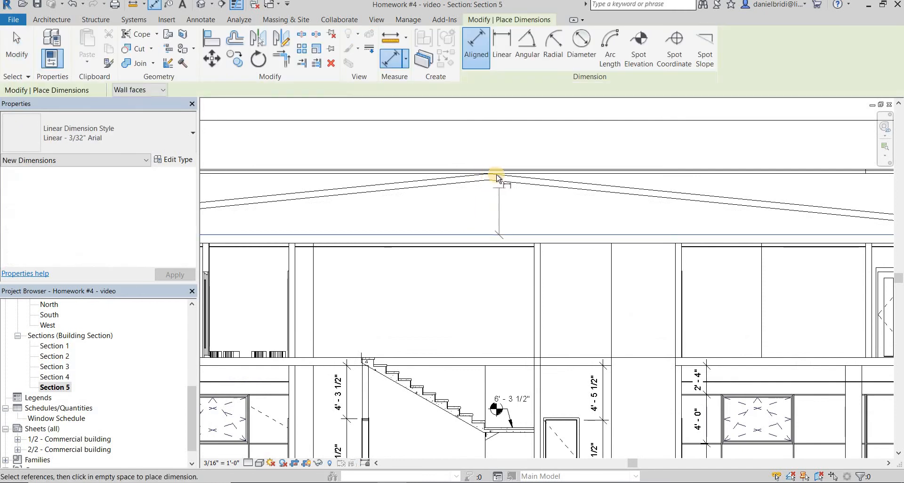
pyautogui.scroll(3, 497, 178)
pyautogui.click(495, 177)
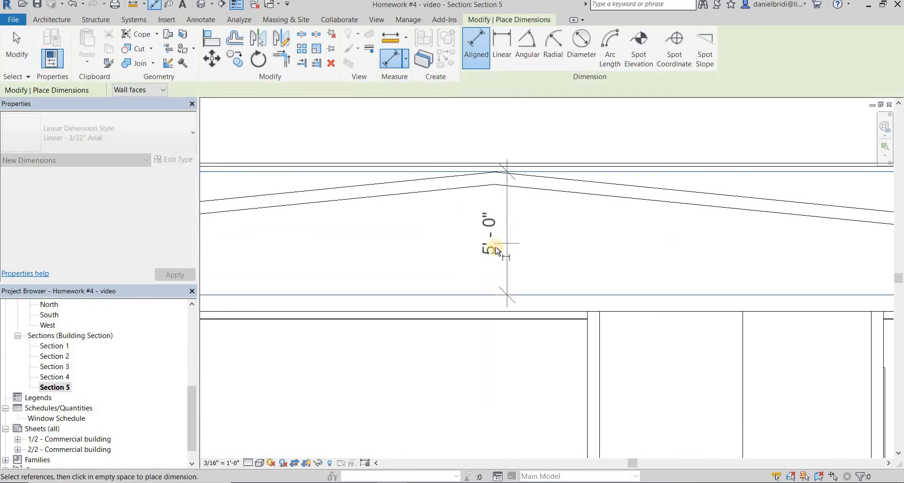
pyautogui.click(480, 250)
pyautogui.scroll(-5, 481, 249)
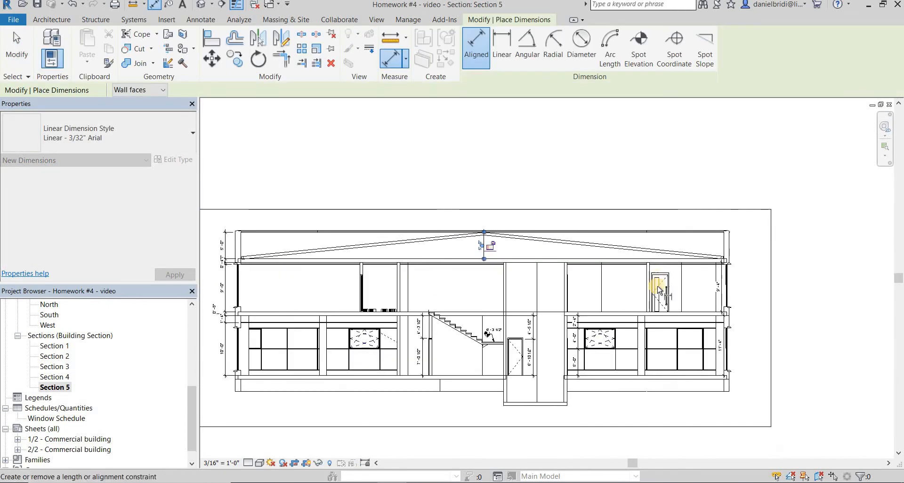
# - Add an overall height dimension outside the exterior wall, from the ground floor to the top of the level 2 exterior wall
pyautogui.scroll(2, 719, 372)
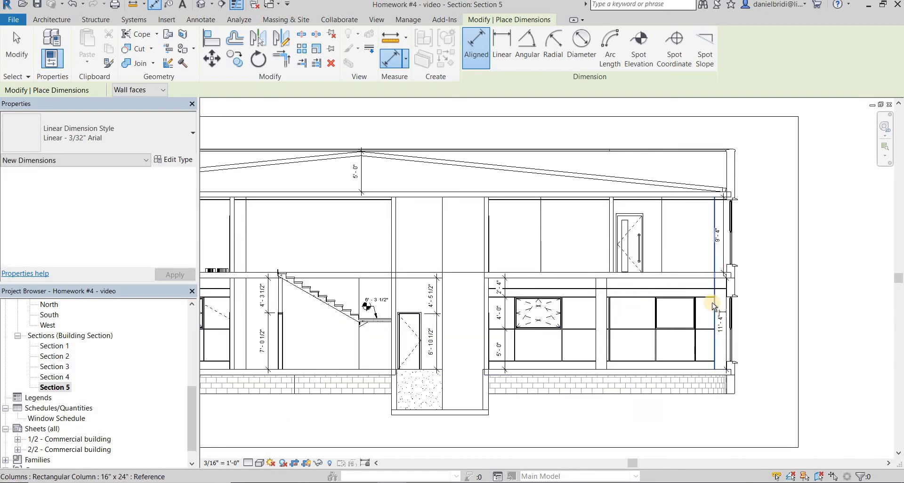
pyautogui.click(722, 371)
pyautogui.scroll(2, 721, 370)
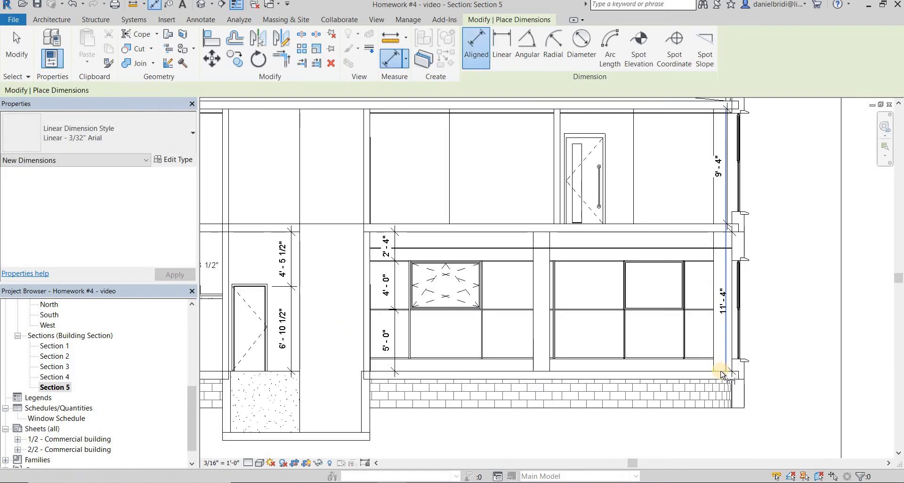
pyautogui.click(720, 178)
pyautogui.moveTo(610, 197); pyautogui.dragTo(520, 312, button='middle')
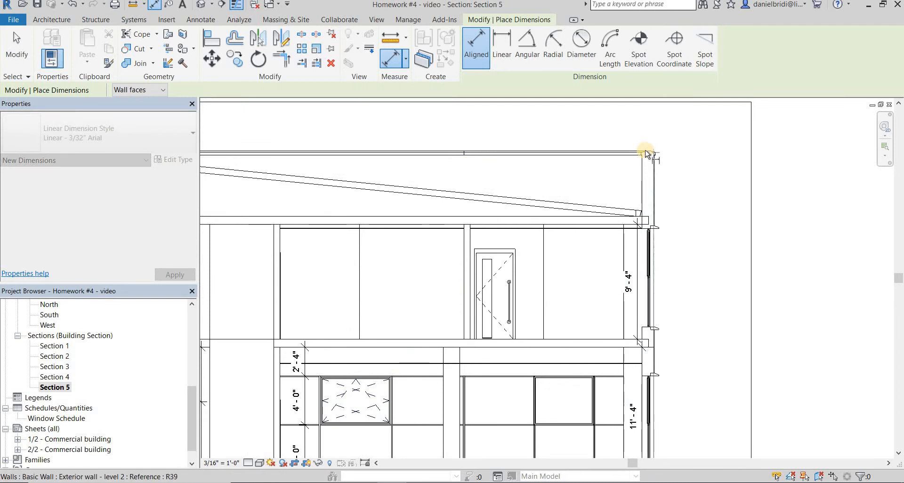
pyautogui.click(646, 154)
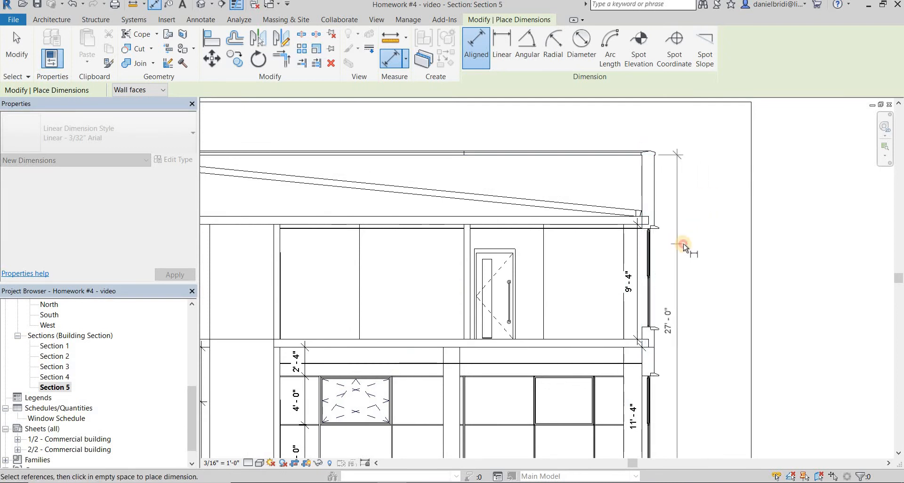
pyautogui.click(685, 247)
pyautogui.scroll(-5, 579, 252)
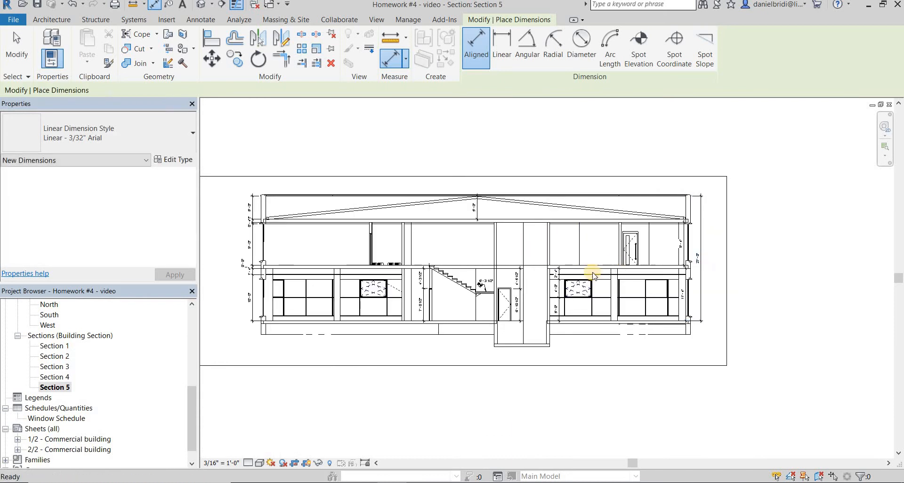
pyautogui.press('Escape')
pyautogui.moveTo(594, 277); pyautogui.dragTo(681, 295, button='middle')
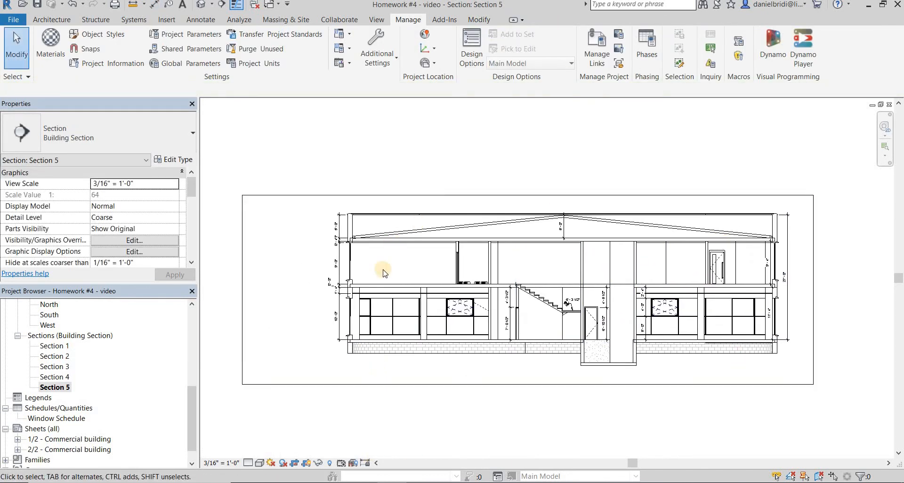
# - Tighten the section's crop region on all four sides so it closely frames the building and its exterior dimensions
pyautogui.click(329, 384)
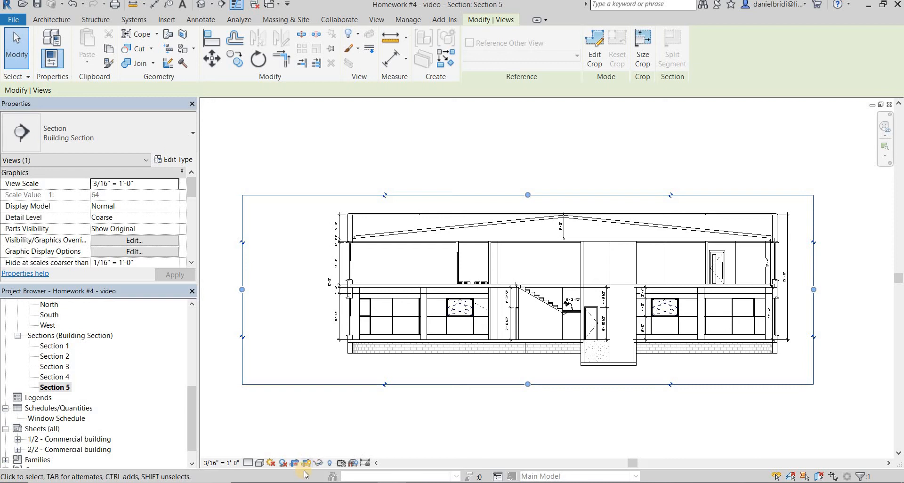
pyautogui.click(459, 374)
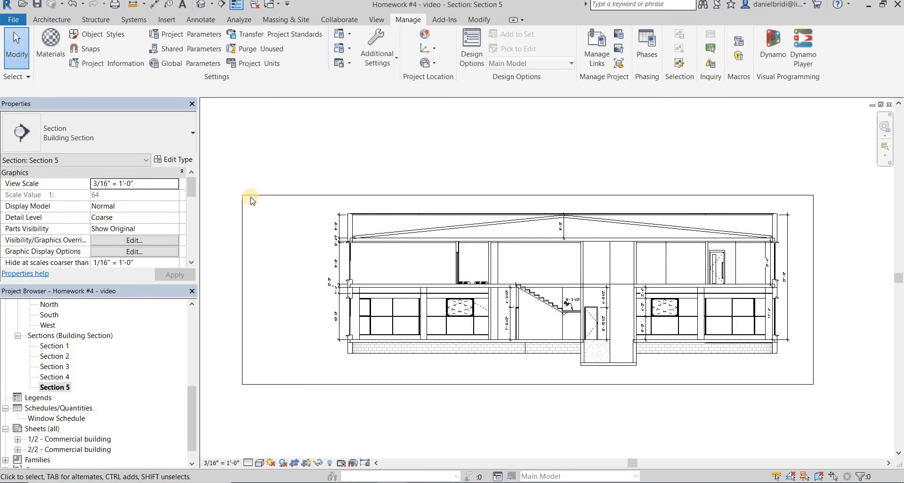
pyautogui.click(296, 197)
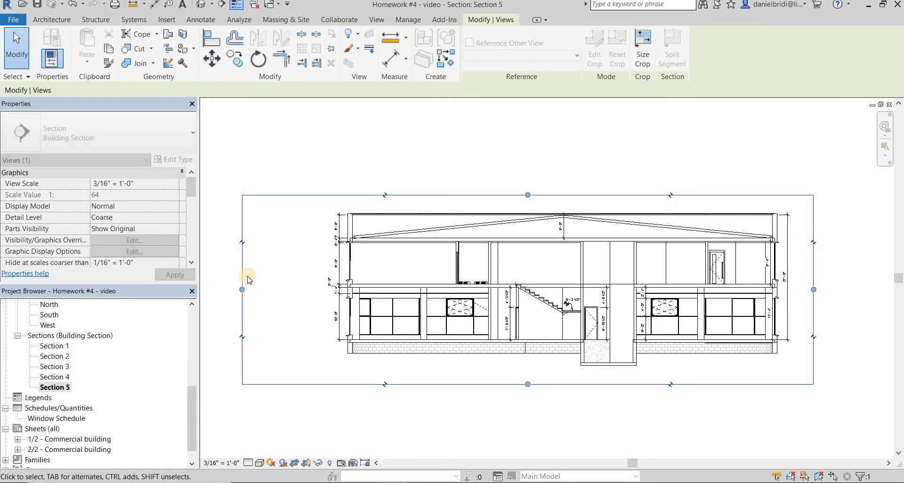
pyautogui.press('Escape')
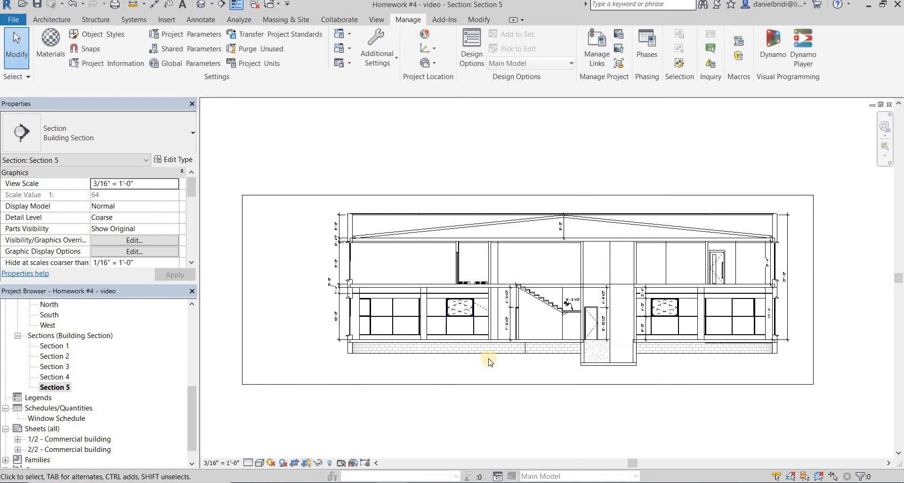
pyautogui.click(528, 382)
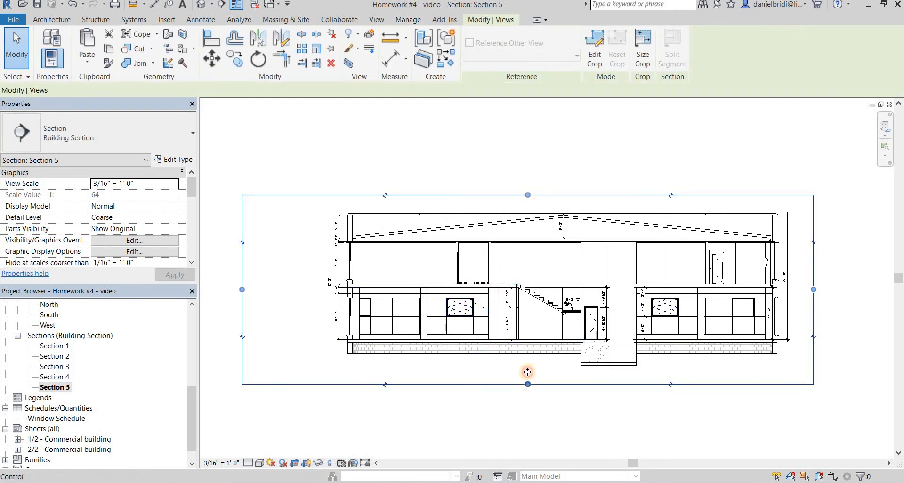
pyautogui.moveTo(527, 371); pyautogui.dragTo(528, 370)
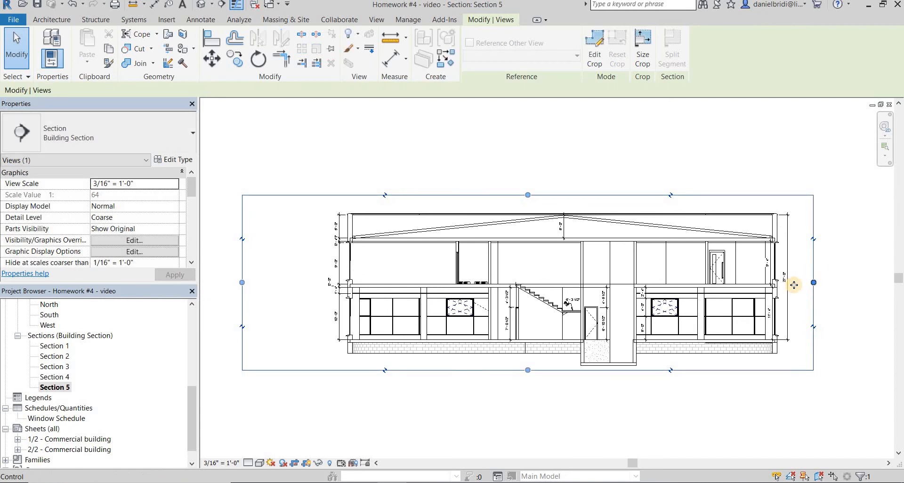
pyautogui.moveTo(813, 282); pyautogui.dragTo(797, 284)
pyautogui.moveTo(519, 195); pyautogui.dragTo(520, 207)
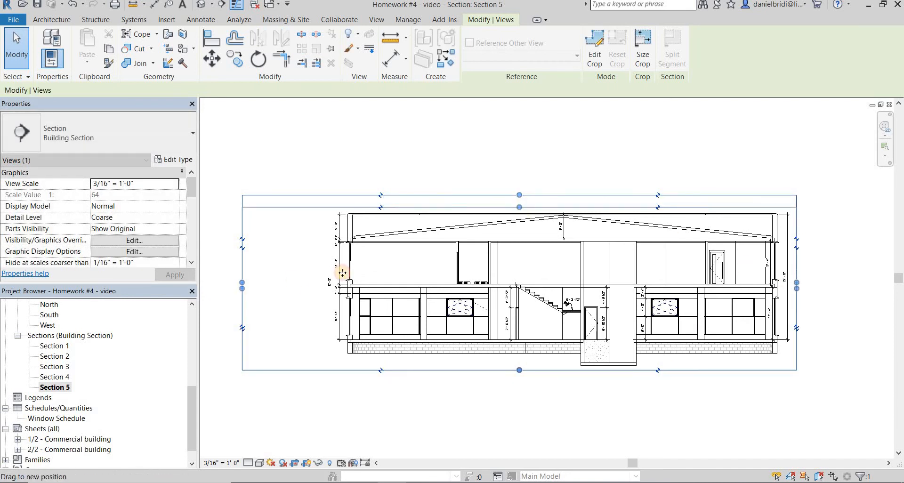
pyautogui.moveTo(242, 286)
pyautogui.mouseDown()
pyautogui.moveTo(281, 296)
pyautogui.moveTo(323, 290)
pyautogui.mouseUp()
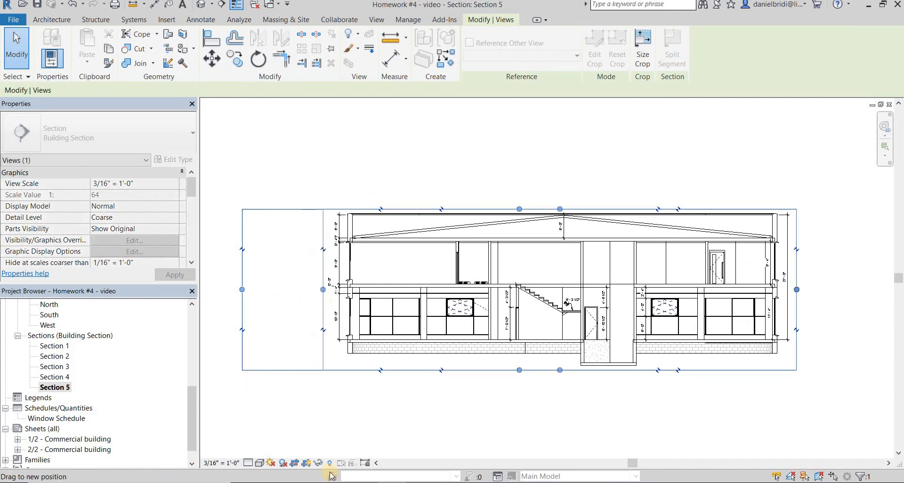
pyautogui.press('Escape')
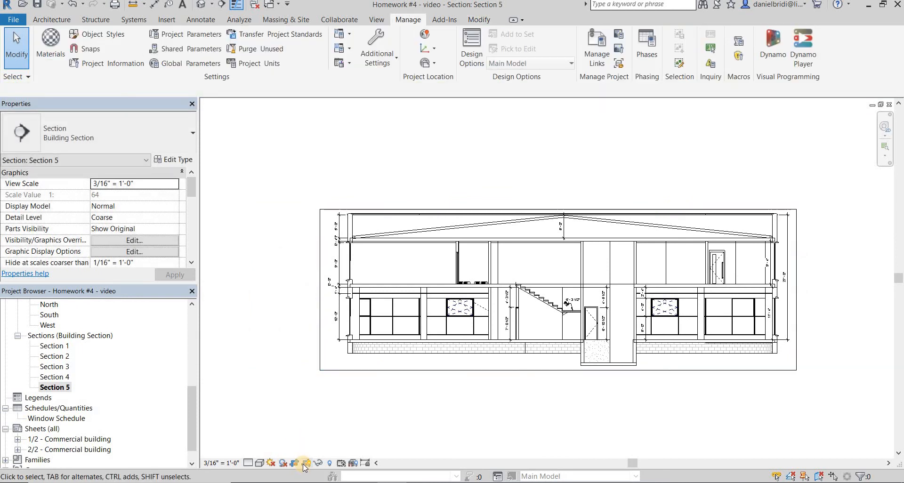
# - Hide the section's crop region and set the view's detail level to Fine
pyautogui.click(304, 463)
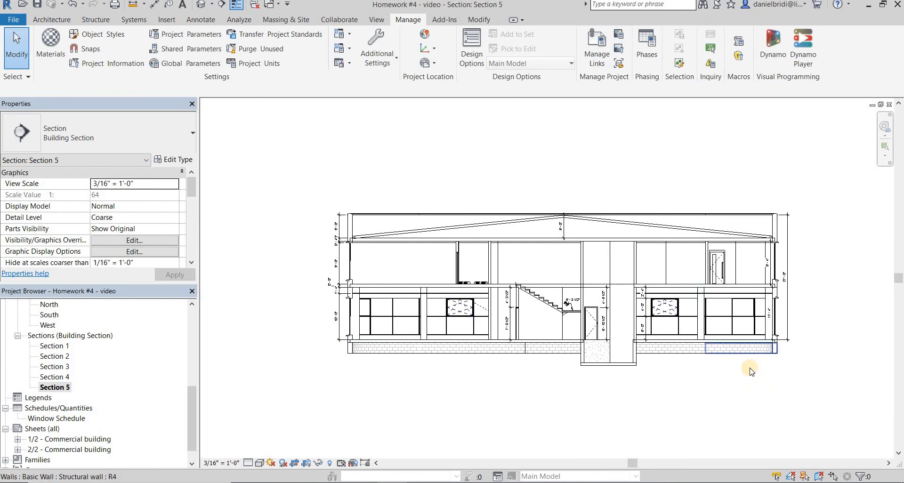
pyautogui.moveTo(661, 360); pyautogui.dragTo(587, 359, button='middle')
pyautogui.click(248, 463)
pyautogui.click(261, 448)
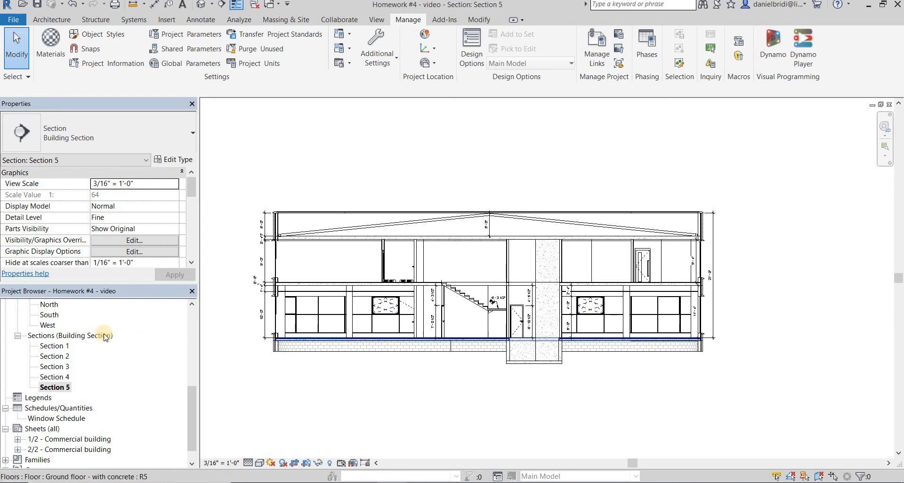
# - In the Level 1 floor plan, shorten the stair section's view depth to just beyond the stairs and open that section view
pyautogui.scroll(8, 113, 363)
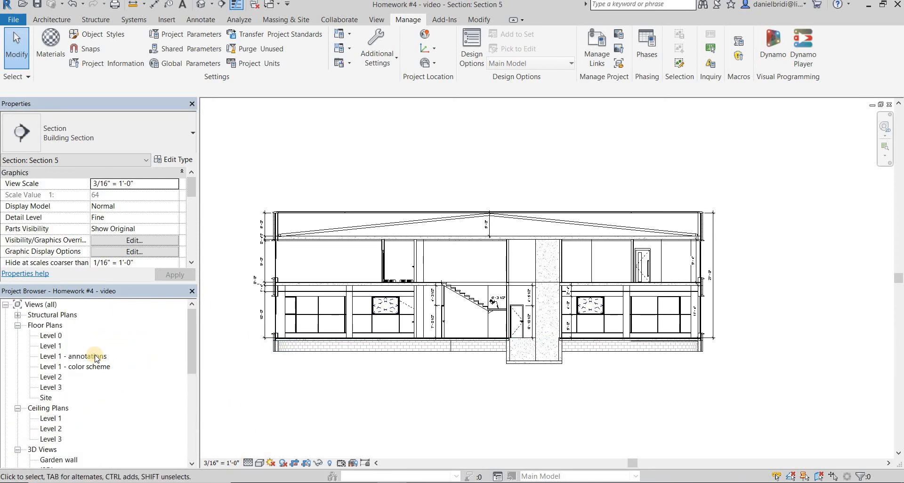
pyautogui.doubleClick(51, 346)
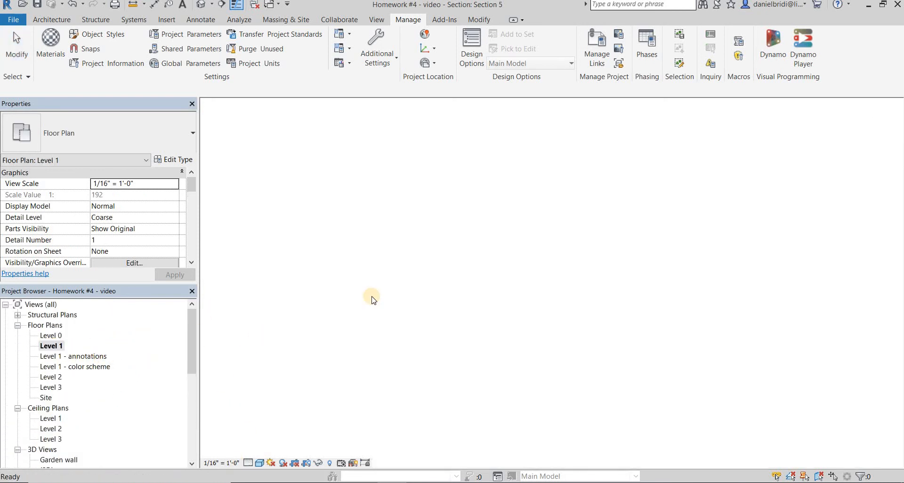
pyautogui.click(409, 266)
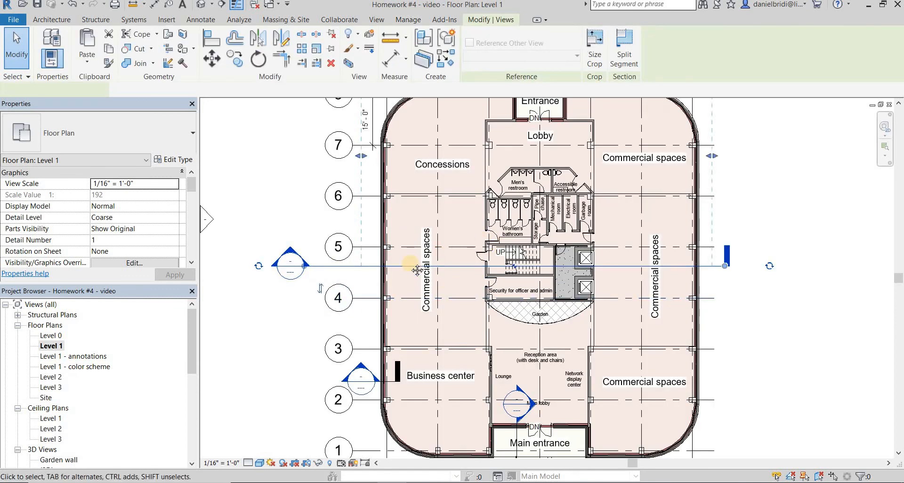
pyautogui.scroll(-3, 395, 169)
pyautogui.moveTo(393, 165); pyautogui.dragTo(394, 121)
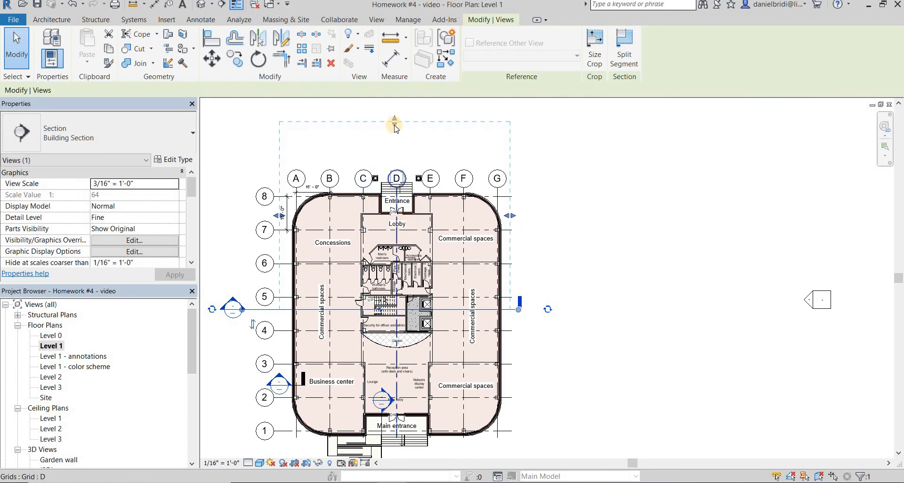
pyautogui.moveTo(390, 160); pyautogui.dragTo(396, 205)
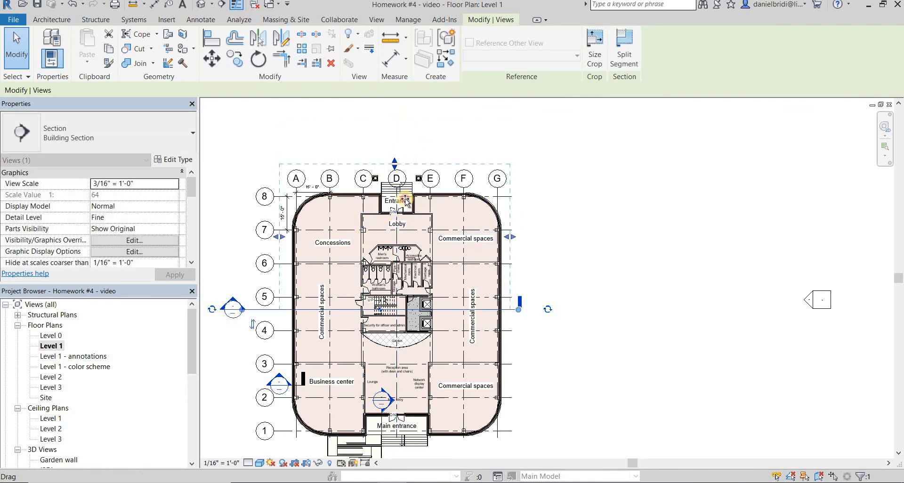
pyautogui.click(635, 307)
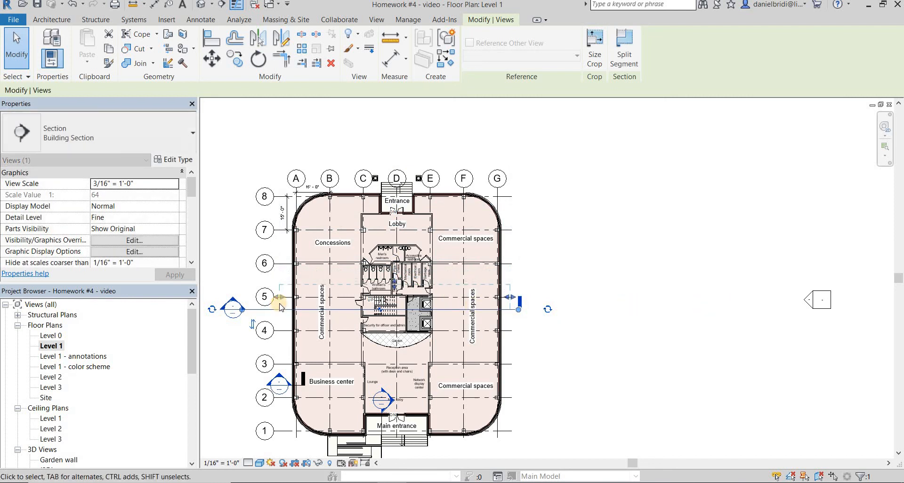
pyautogui.doubleClick(232, 310)
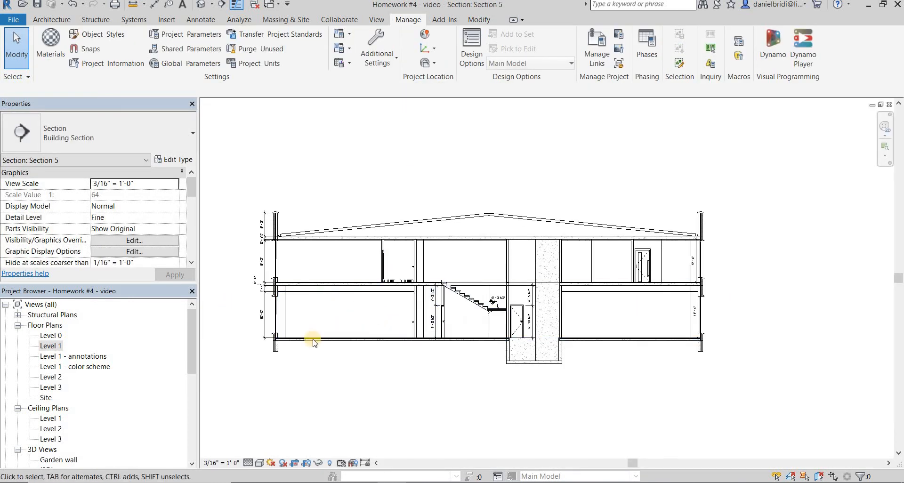
# - Switch to the Homework #4 PDF in Acrobat Reader and examine the transverse section and the core plan with its section mark
pyautogui.hotkey('alt', 'Tab')
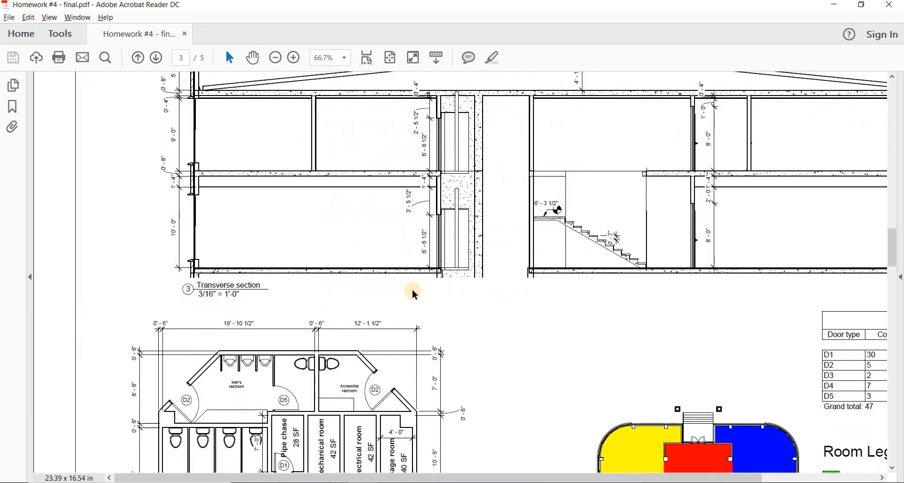
pyautogui.scroll(-3, 414, 288)
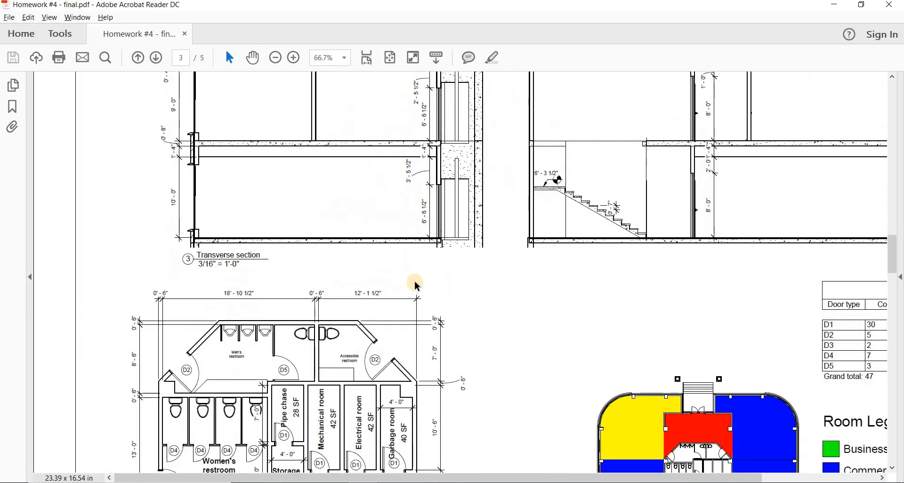
pyautogui.scroll(-5, 337, 299)
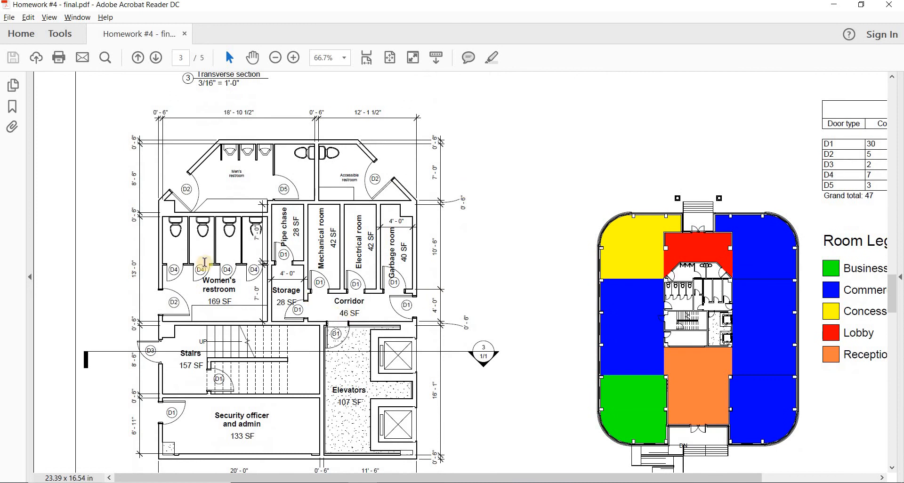
pyautogui.scroll(8, 537, 276)
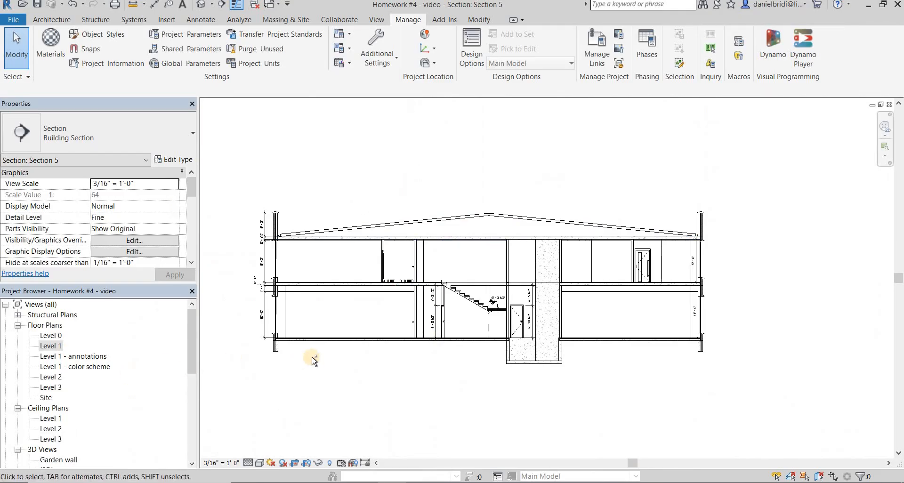
# - Back in Revit's Level 1 plan, extend the stair section's view depth past the rear entrance and return to the section view
pyautogui.hotkey('ctrl', 'Tab')
pyautogui.click(250, 309)
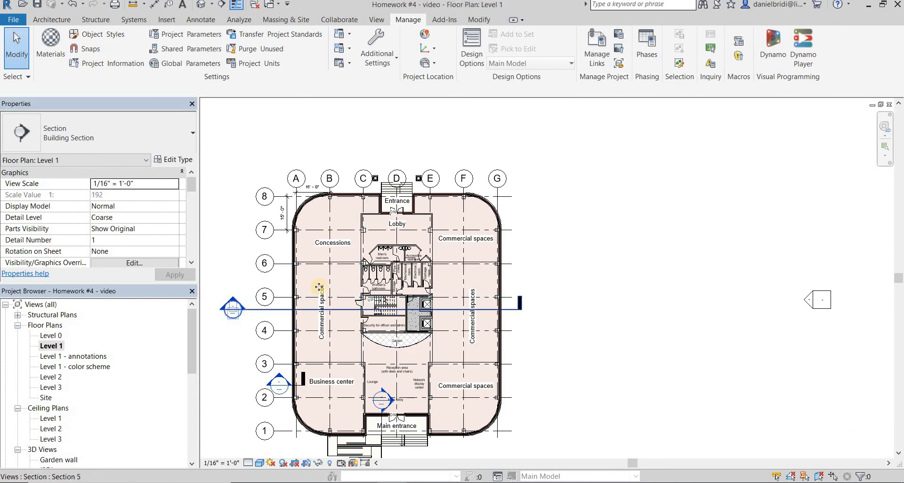
pyautogui.moveTo(393, 285); pyautogui.dragTo(420, 147)
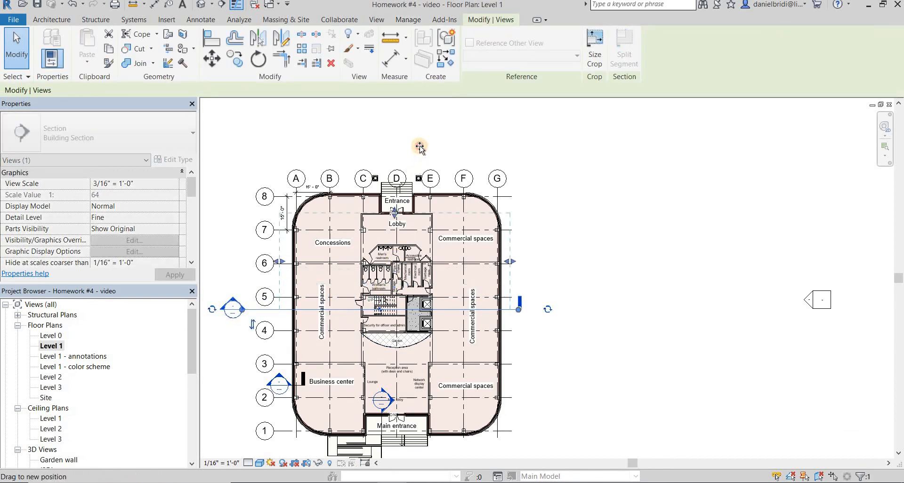
pyautogui.click(601, 203)
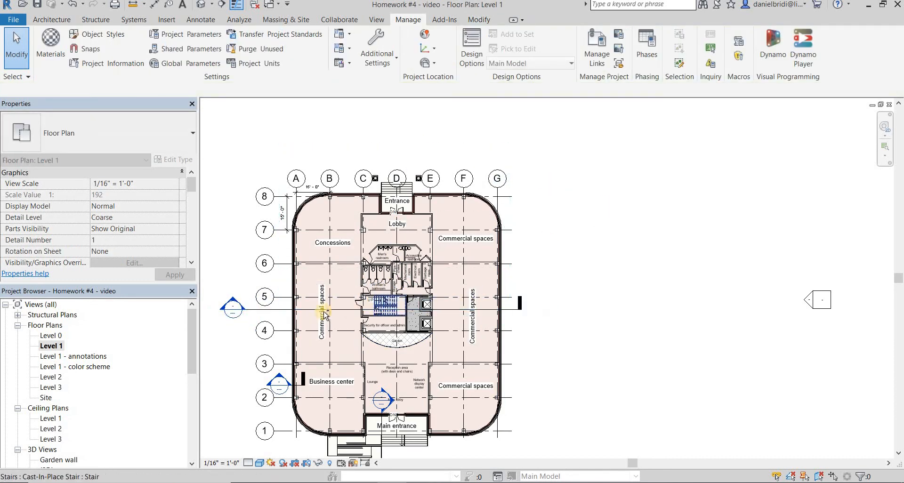
pyautogui.hotkey('ctrl', 'Tab')
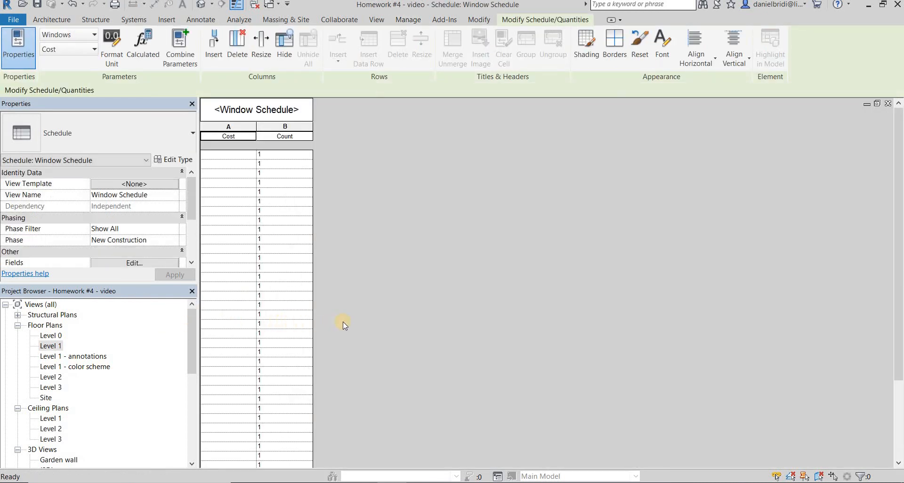
pyautogui.hotkey('ctrl', 'Tab')
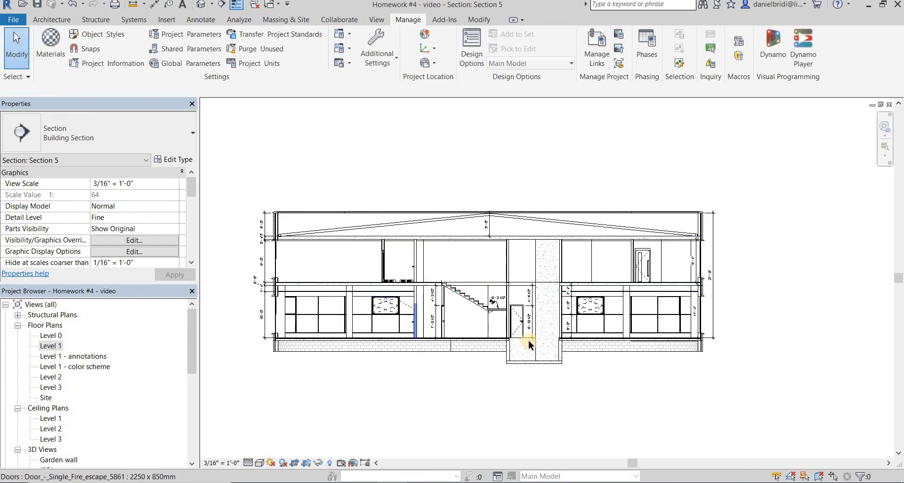
# - Switch to the Homework #4 PDF in Acrobat Reader and check the reference transverse section against the finished stair section
pyautogui.hotkey('alt', 'Tab')
pyautogui.scroll(2, 571, 324)
pyautogui.scroll(10, 570, 320)
pyautogui.scroll(-10, 570, 319)
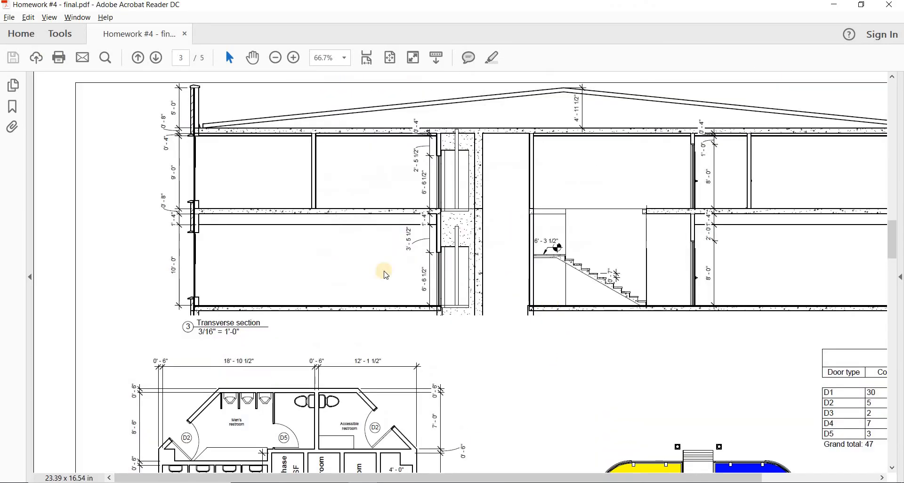